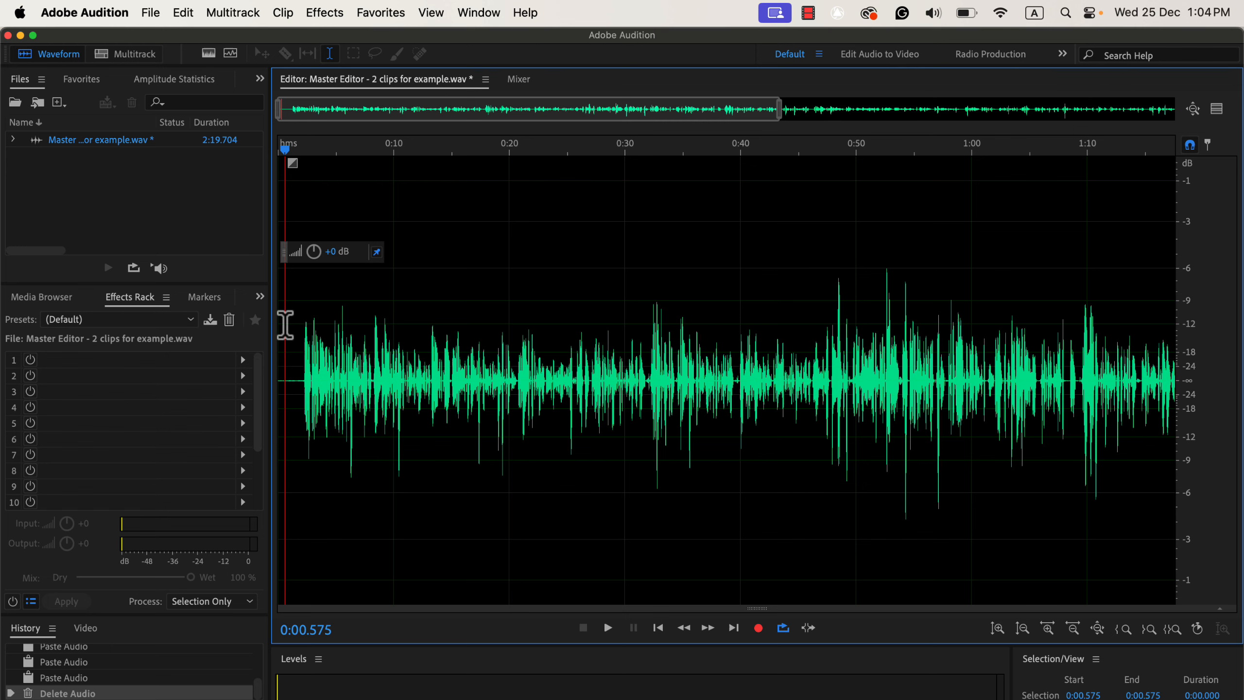
Step: Play back the opening of the recording, then examine the waveform's peak levels through to its end
key("space")
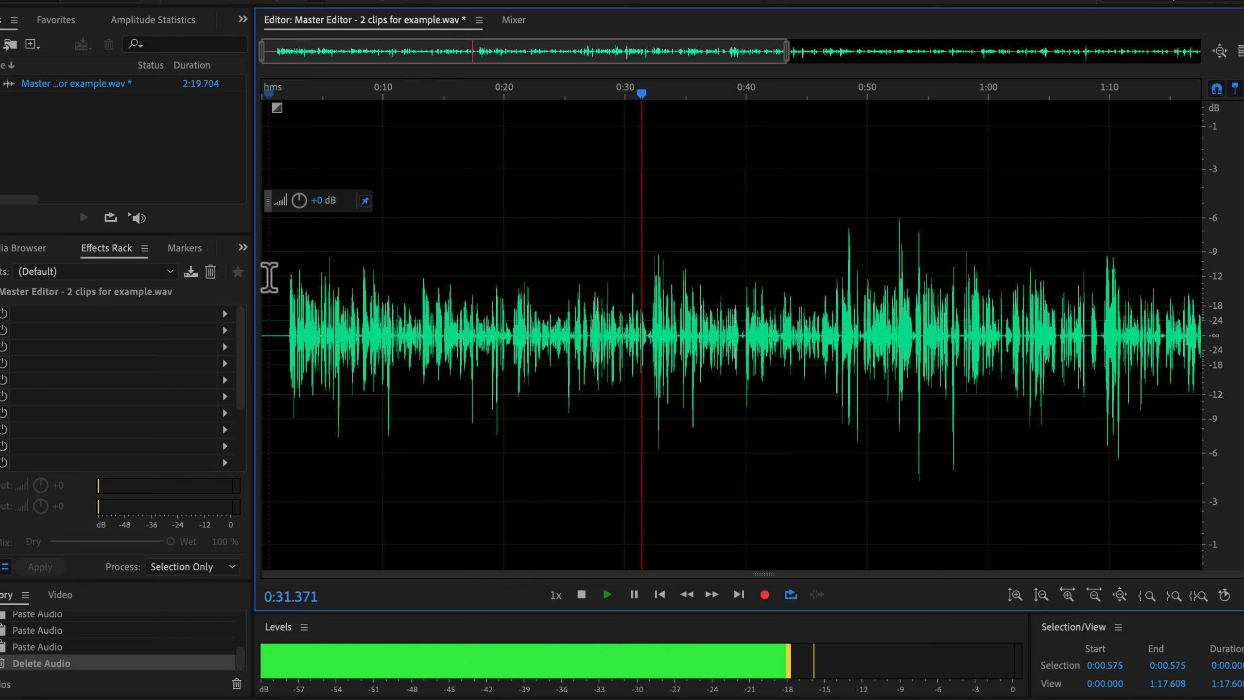
key("space")
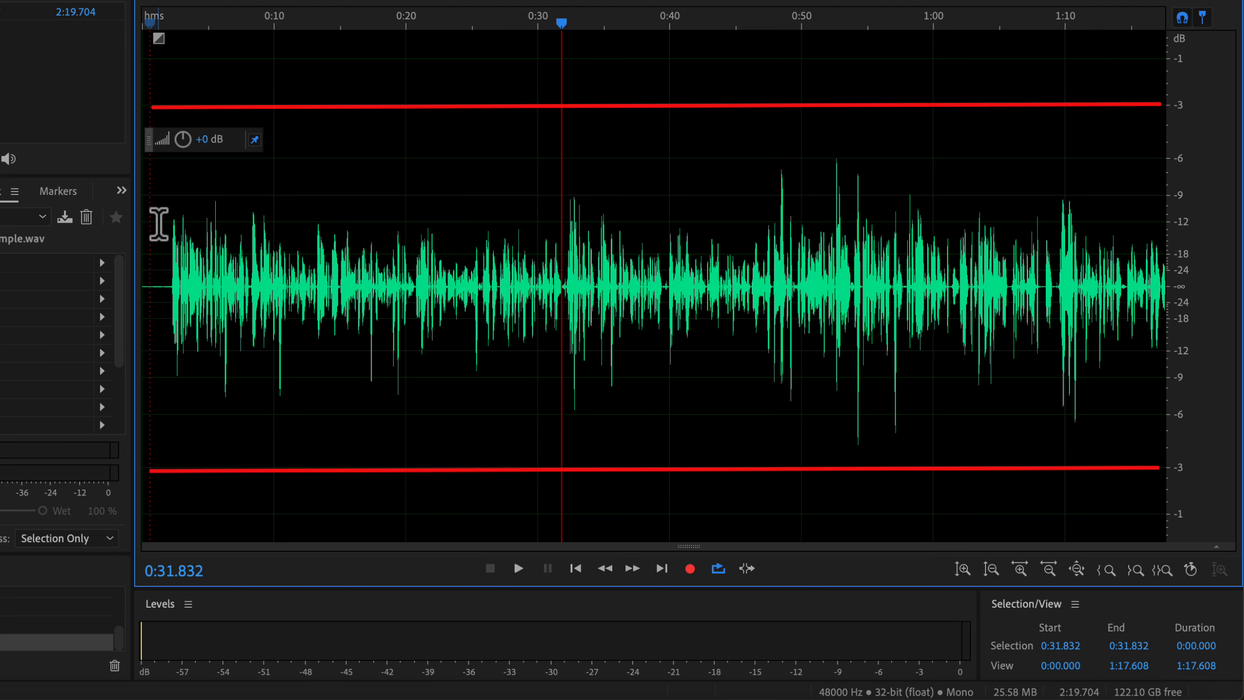
scroll(159, 224, "right", 2)
scroll(159, 224, "right", 20)
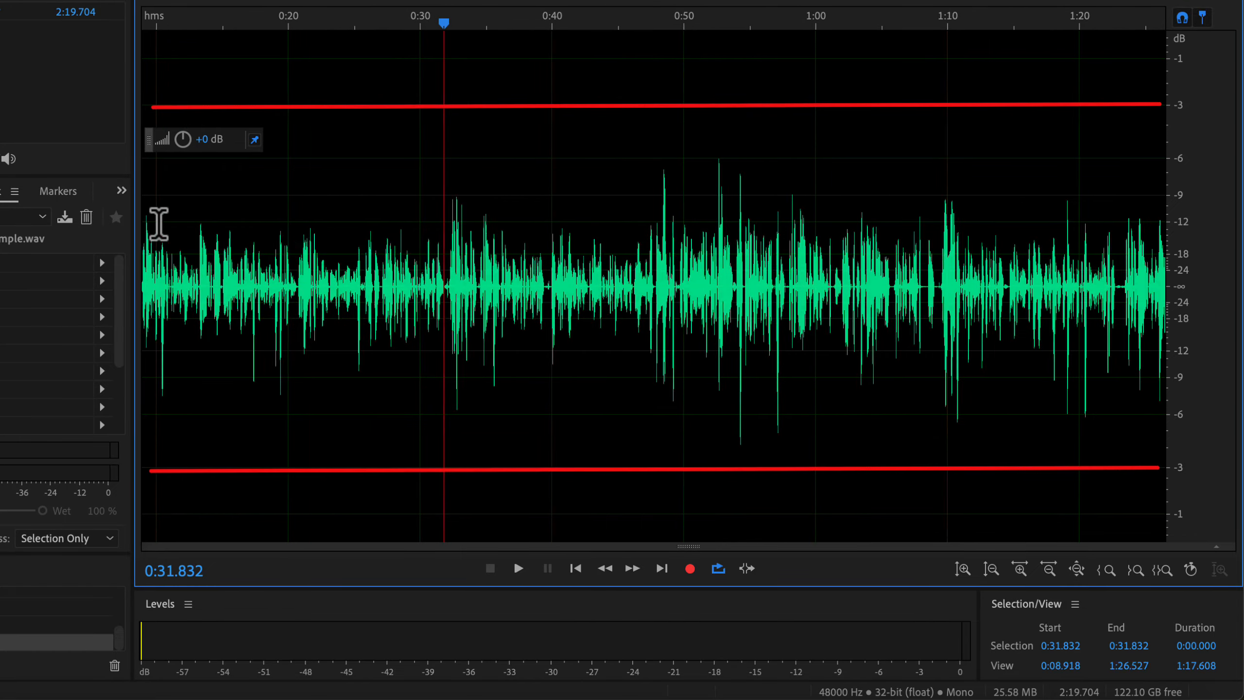
scroll(158, 224, "right", 17)
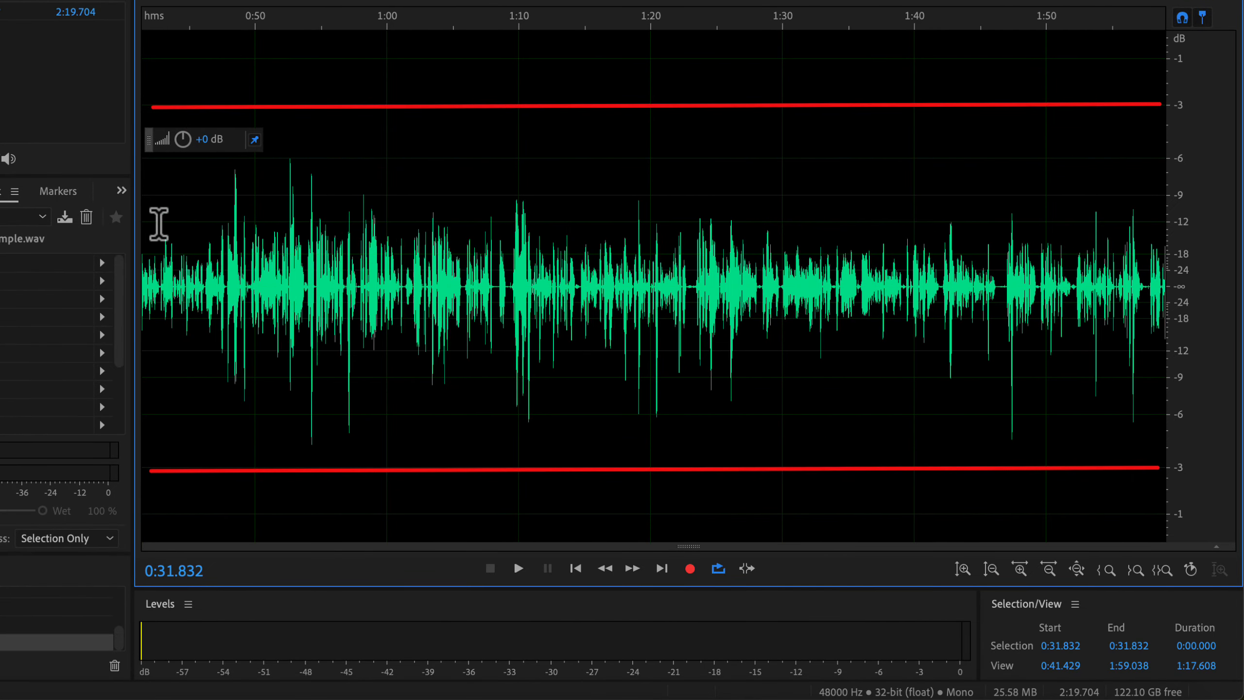
scroll(159, 225, "right", 2)
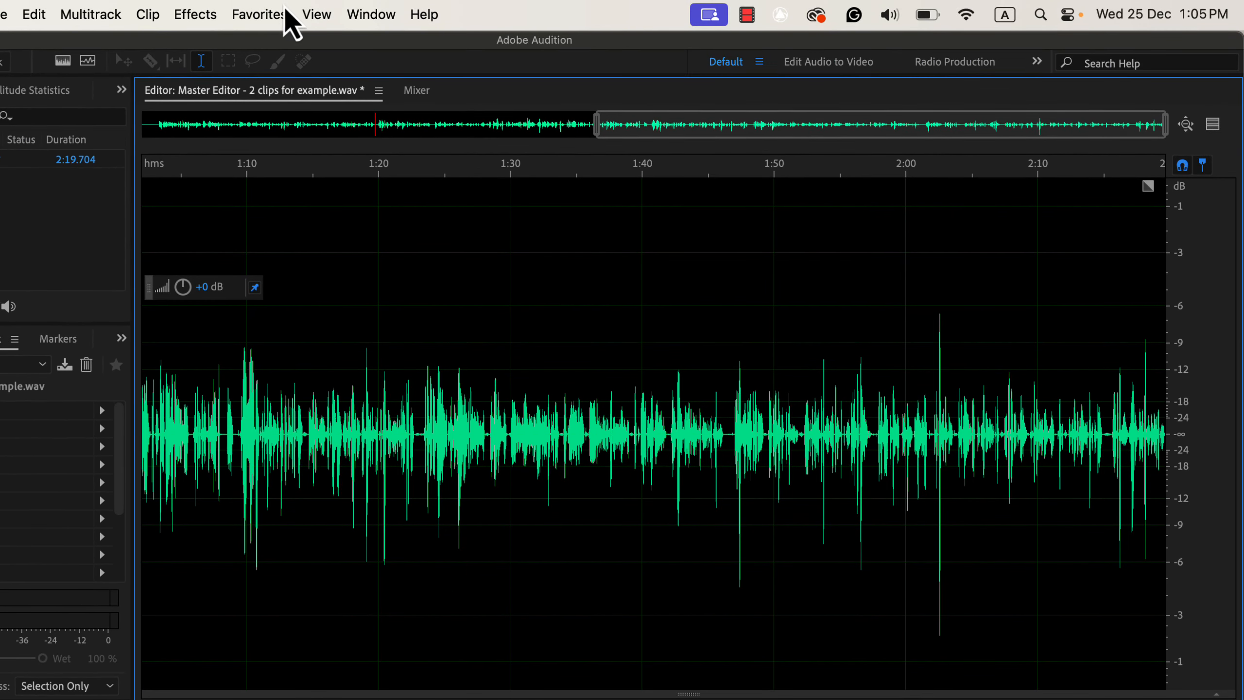
Step: Normalize the whole recording to -3 dB with the saved favorite, then clear the selection
left_click(290, 20)
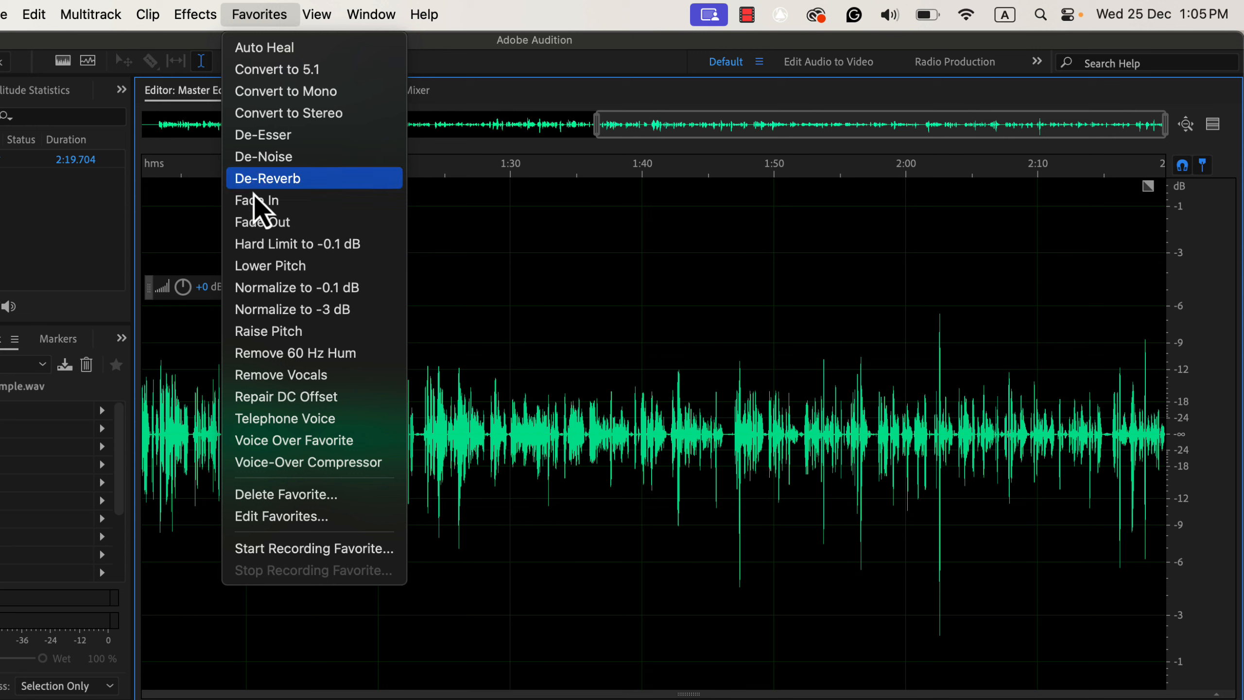
left_click(359, 315)
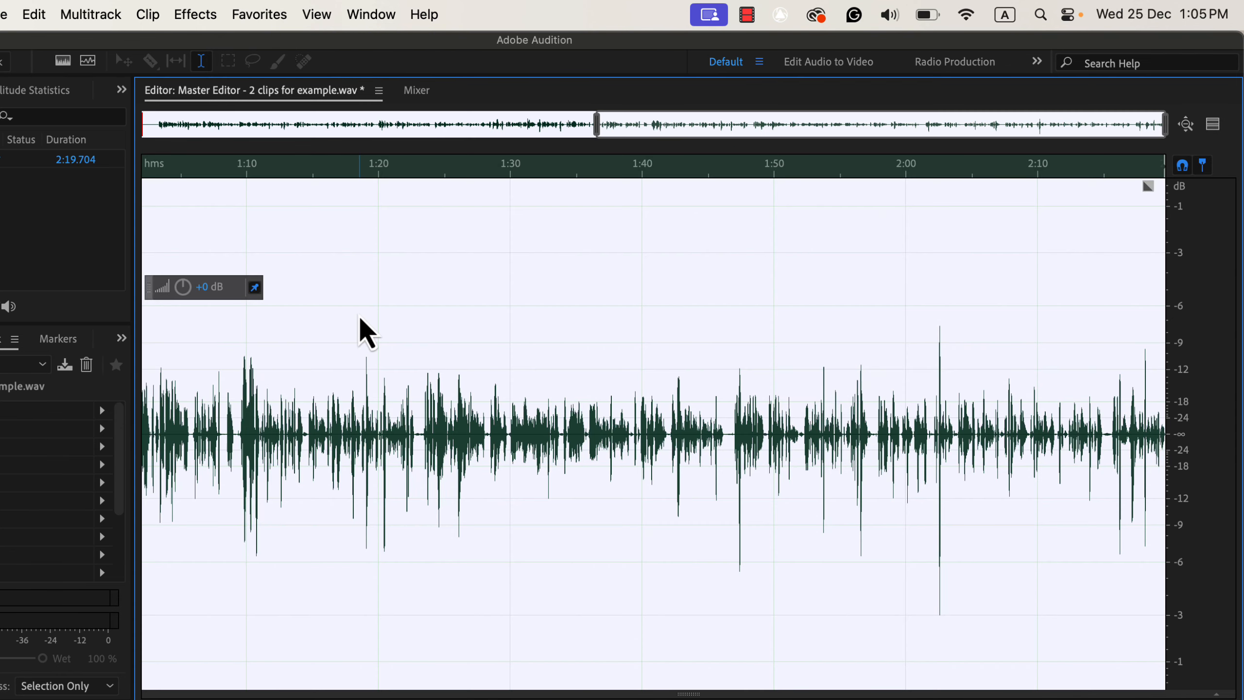
left_click(359, 314)
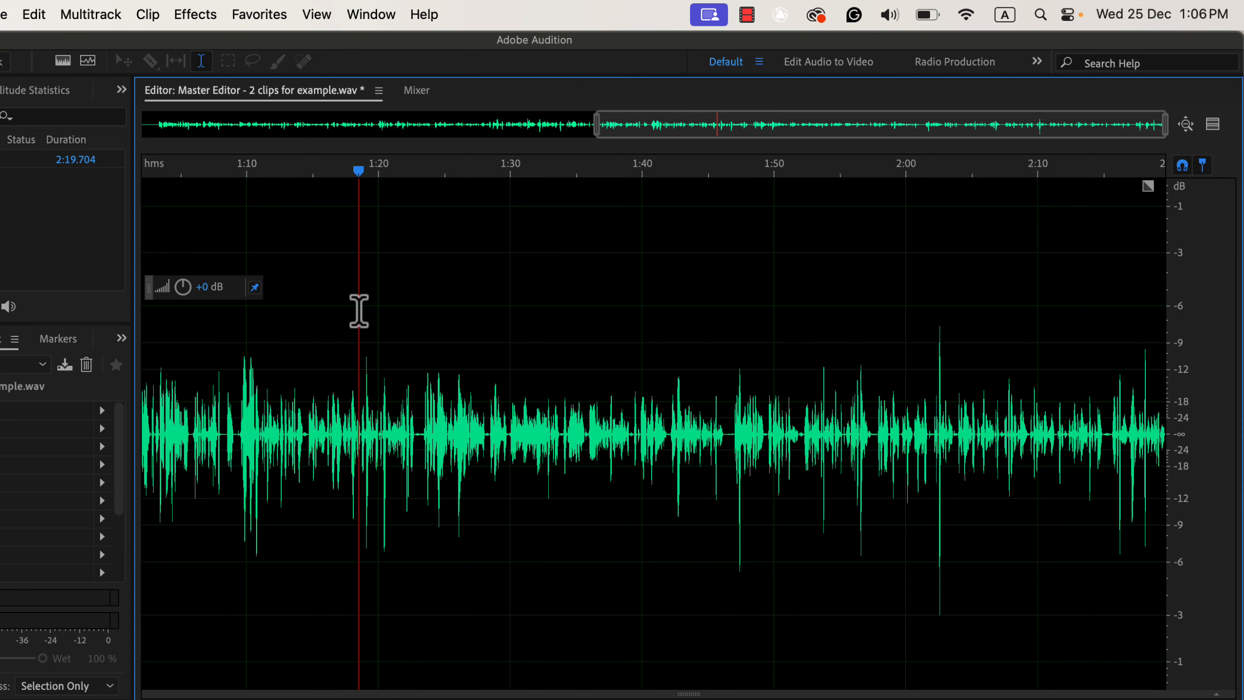
scroll(359, 310, "left", 10)
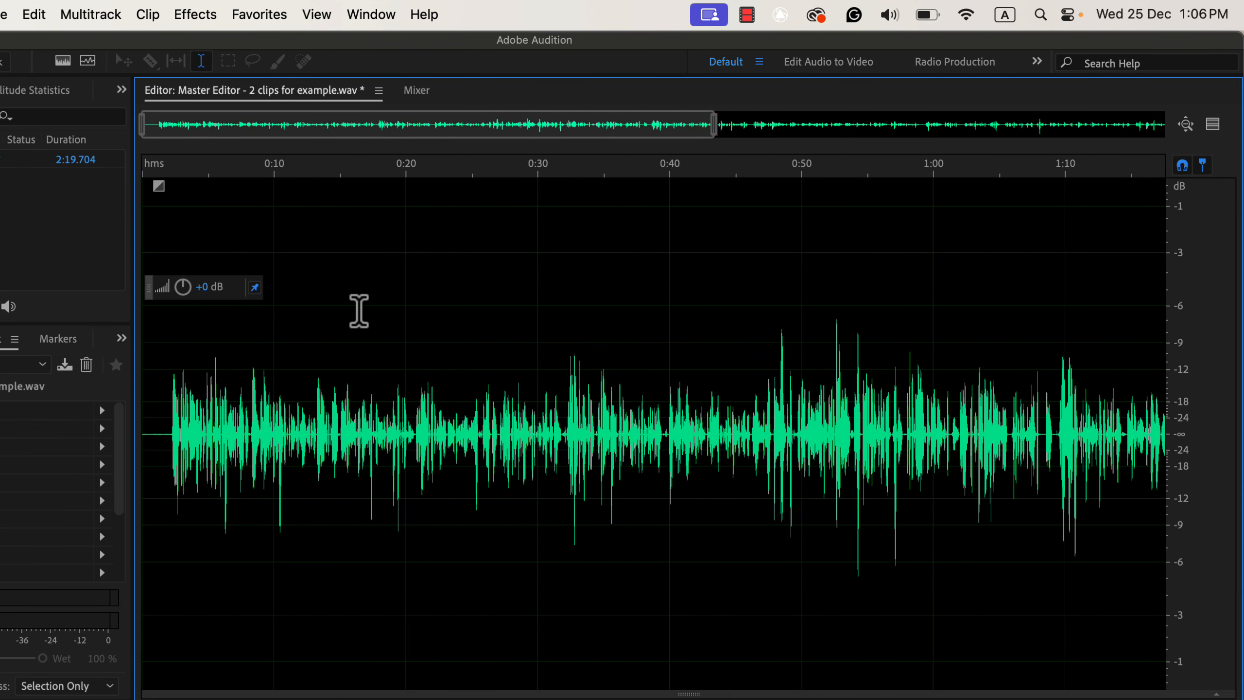
Step: Open the DeNoise effect for the recording and load its (Default) preset
left_click(204, 23)
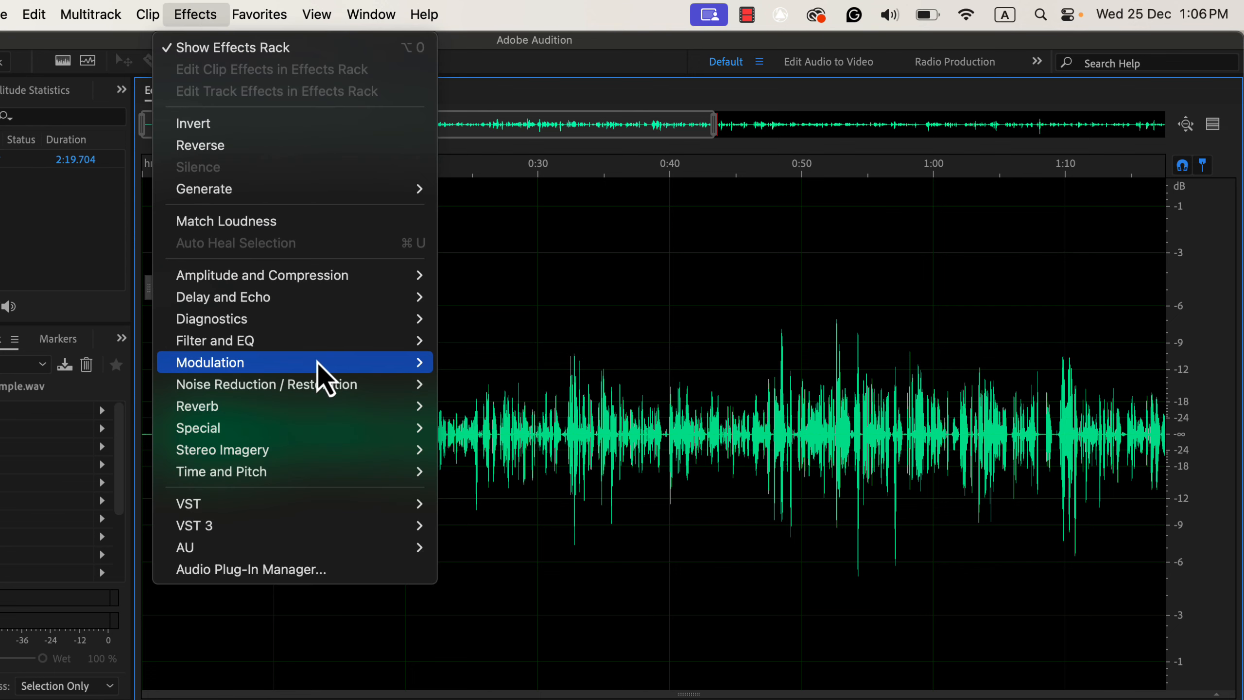
mouse_move(336, 392)
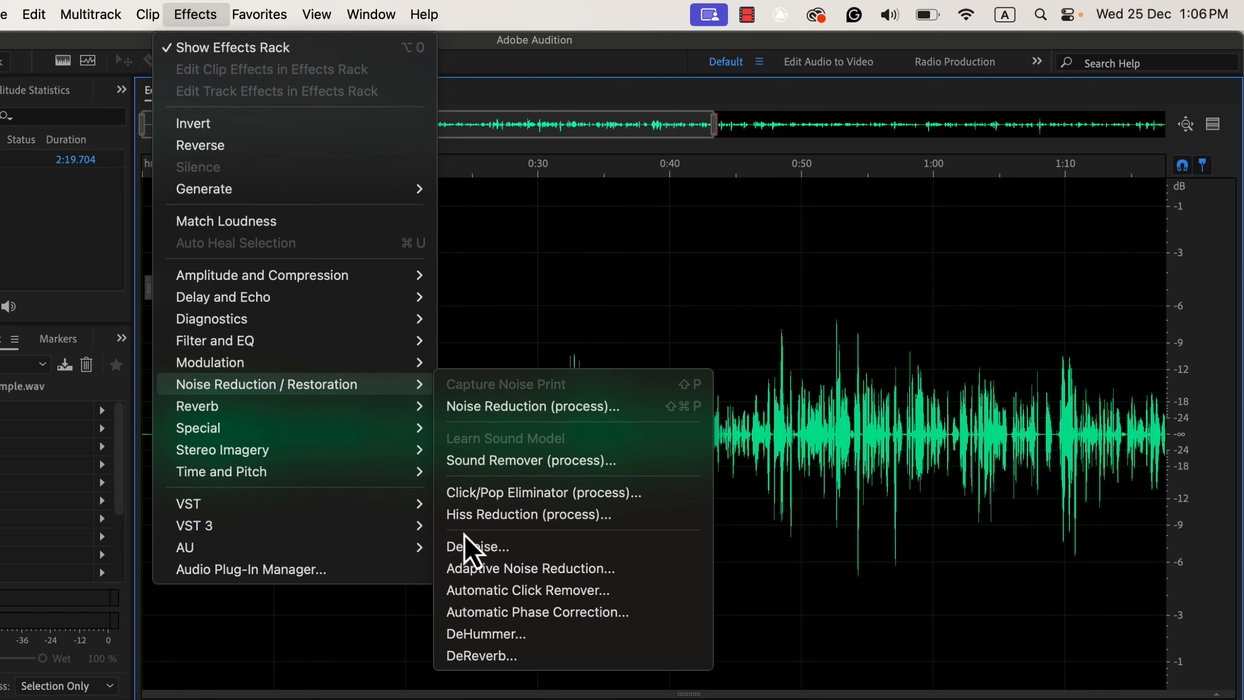
left_click(522, 546)
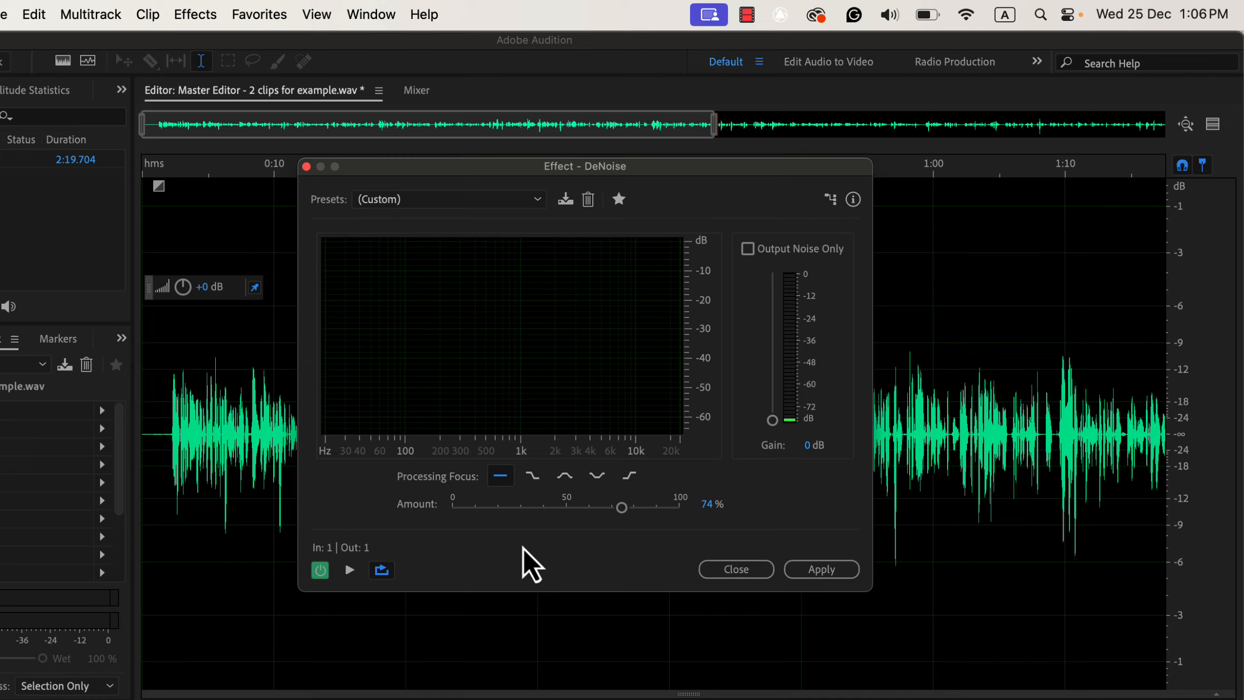
left_click(486, 200)
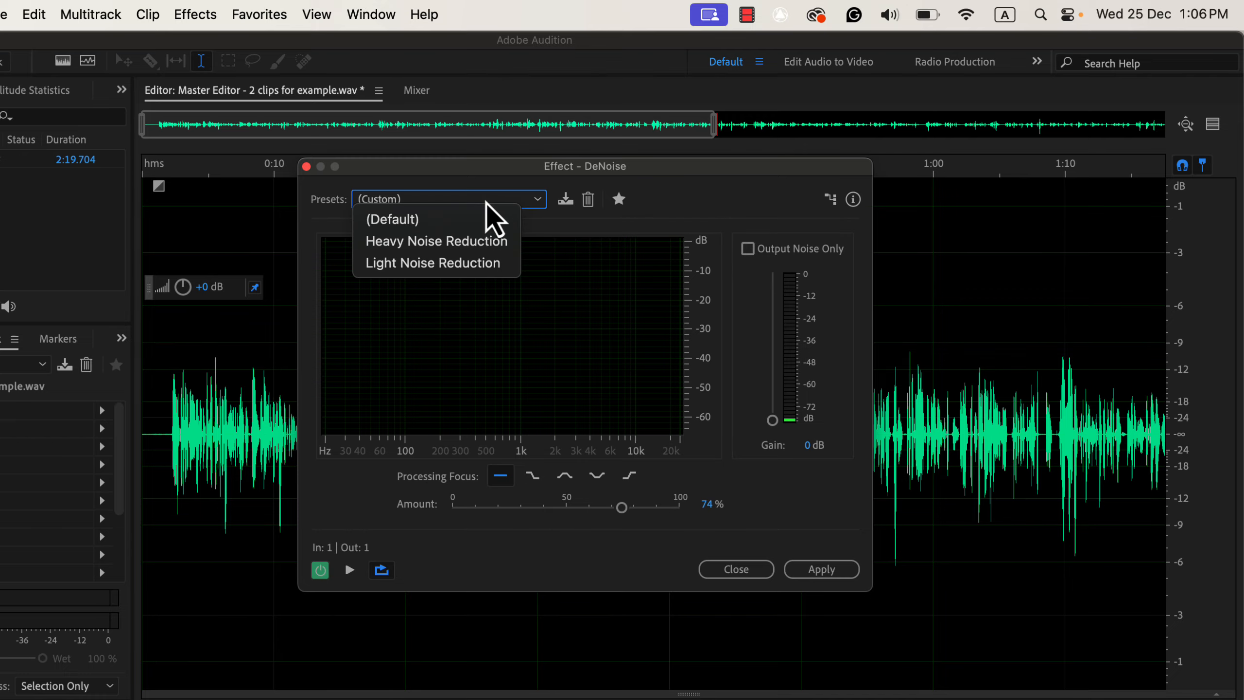
left_click(442, 224)
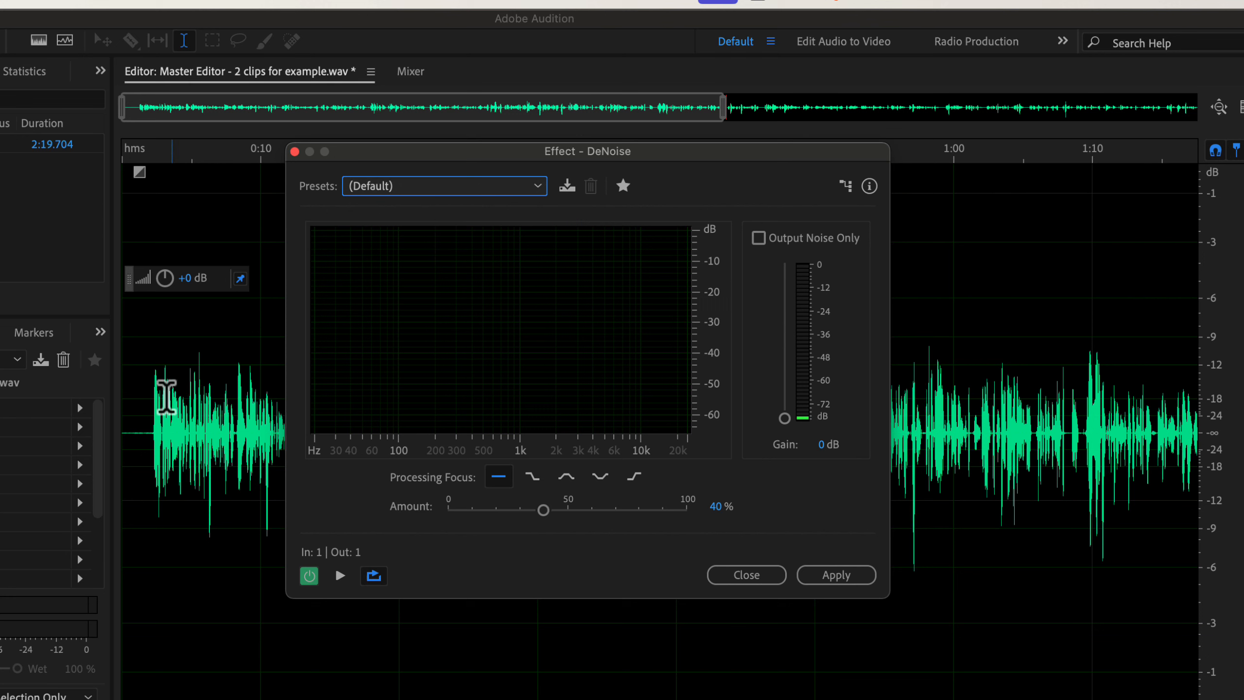
Step: Preview the default noise reduction from the start of the recording, including the quiet section before the speech
left_click(124, 405)
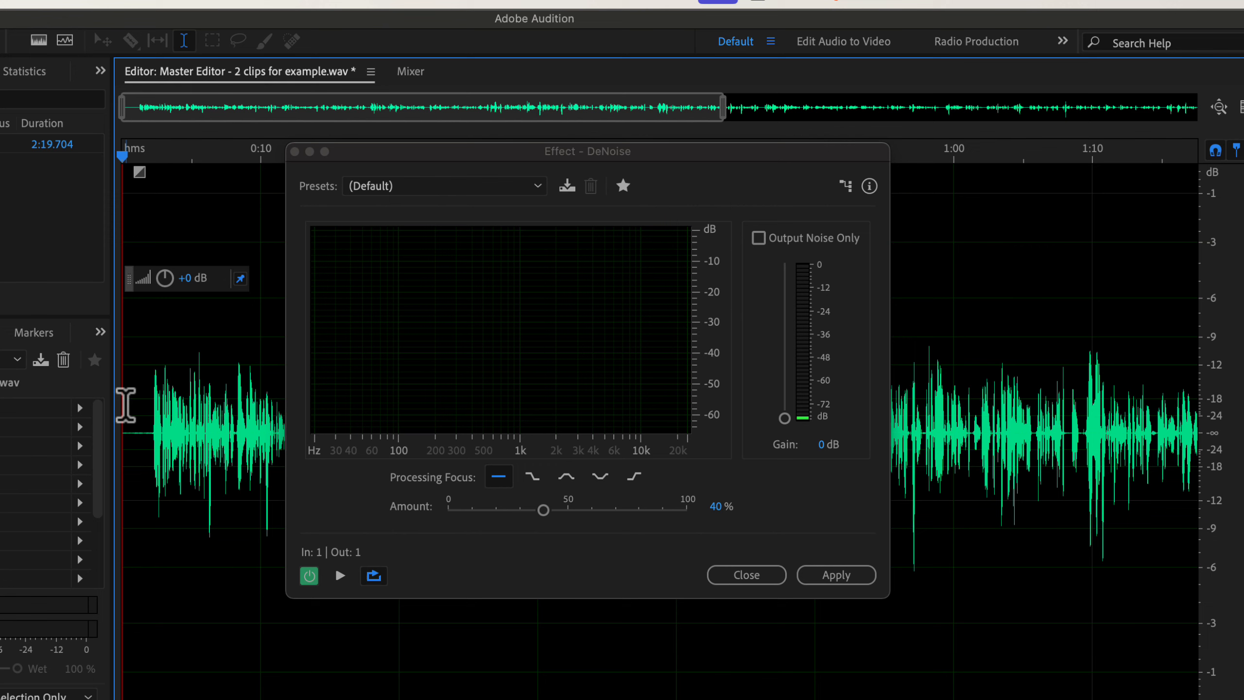
key("space")
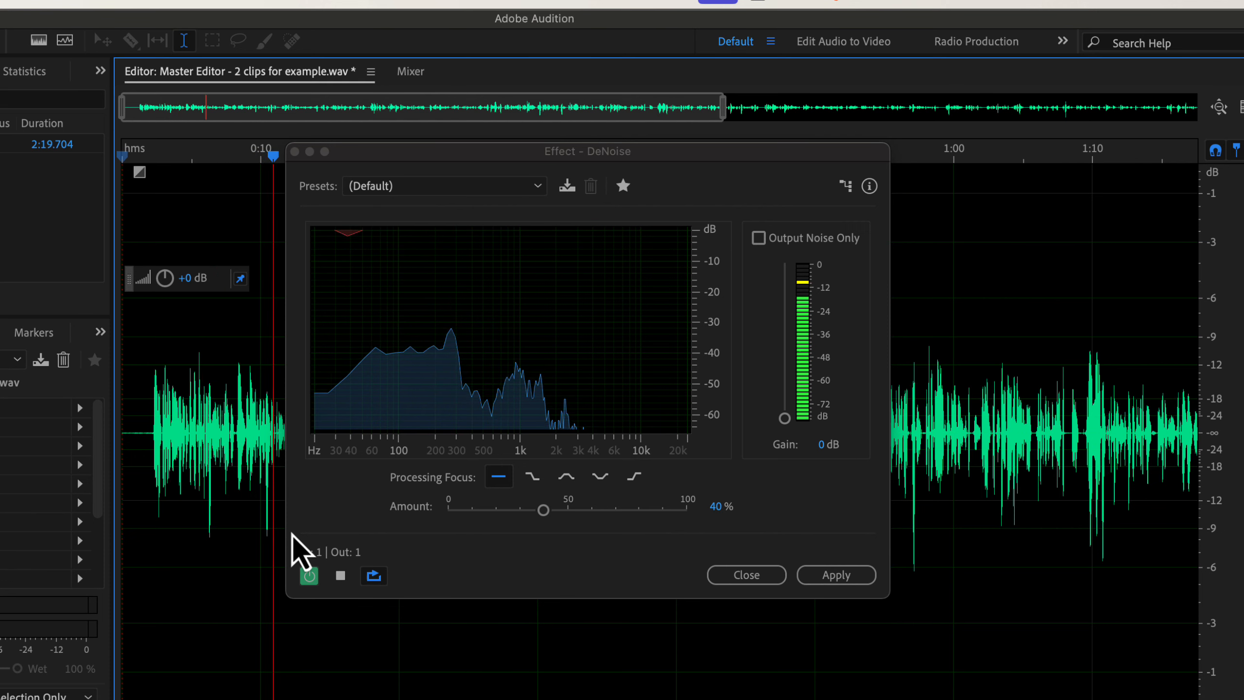
key("space")
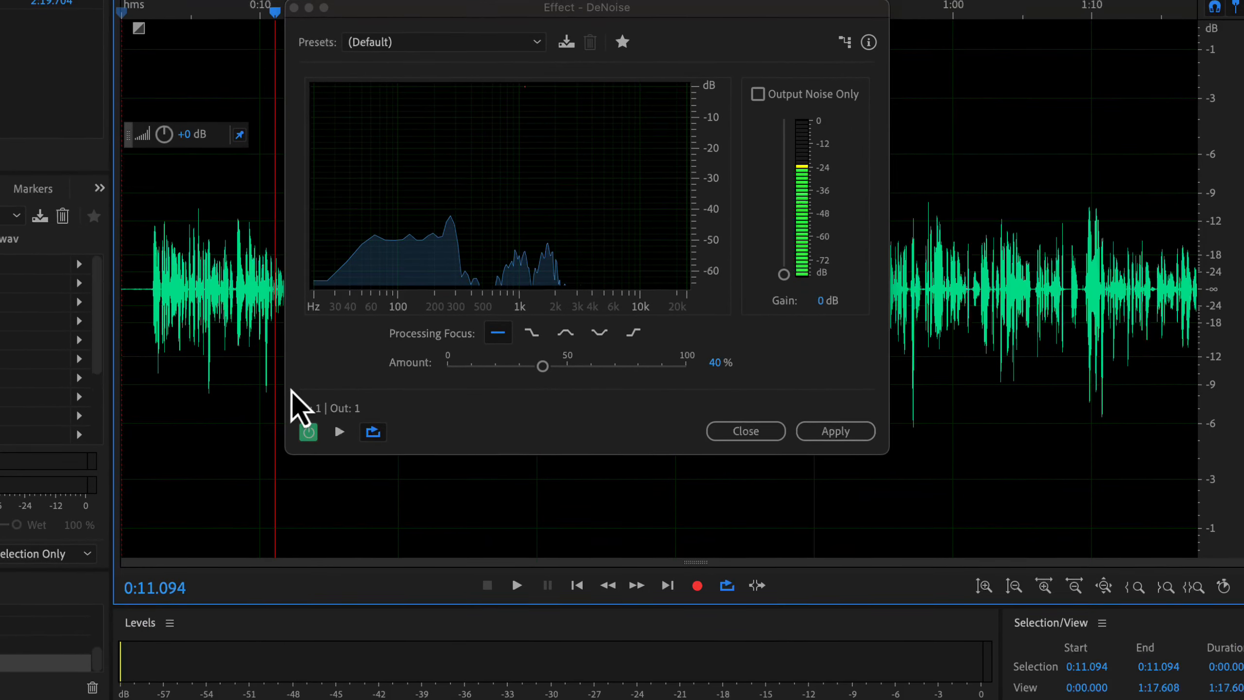
key("Home")
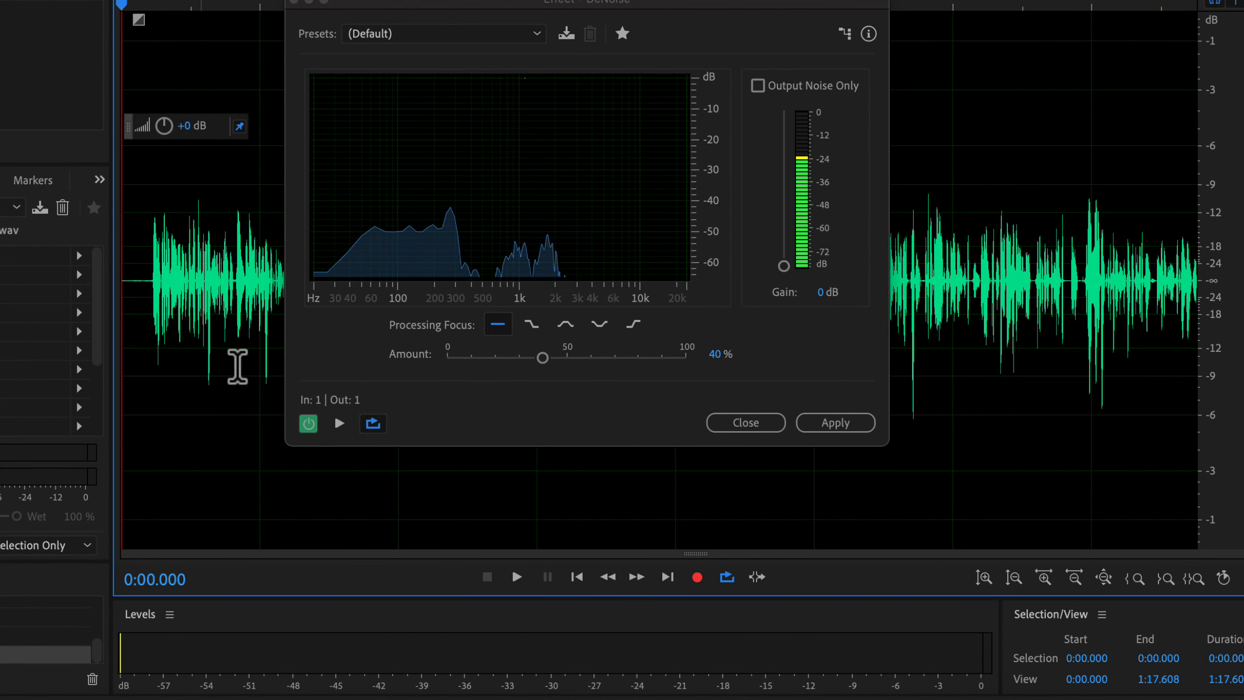
left_click(339, 423)
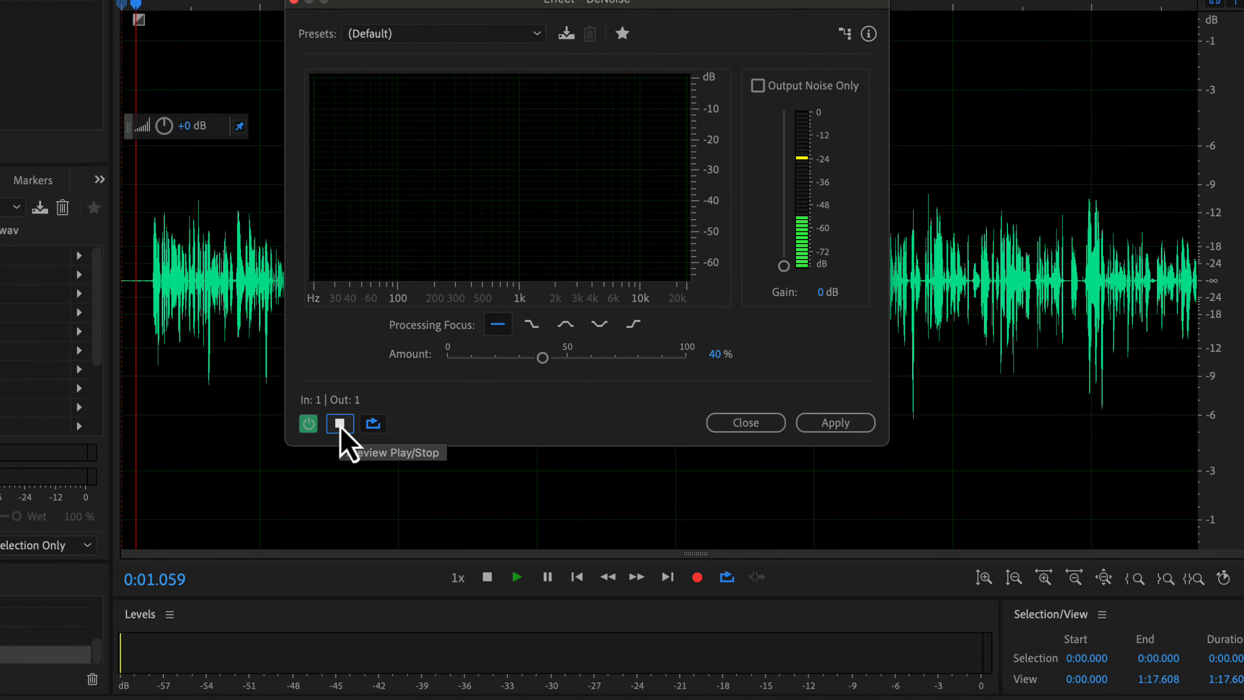
left_click(340, 425)
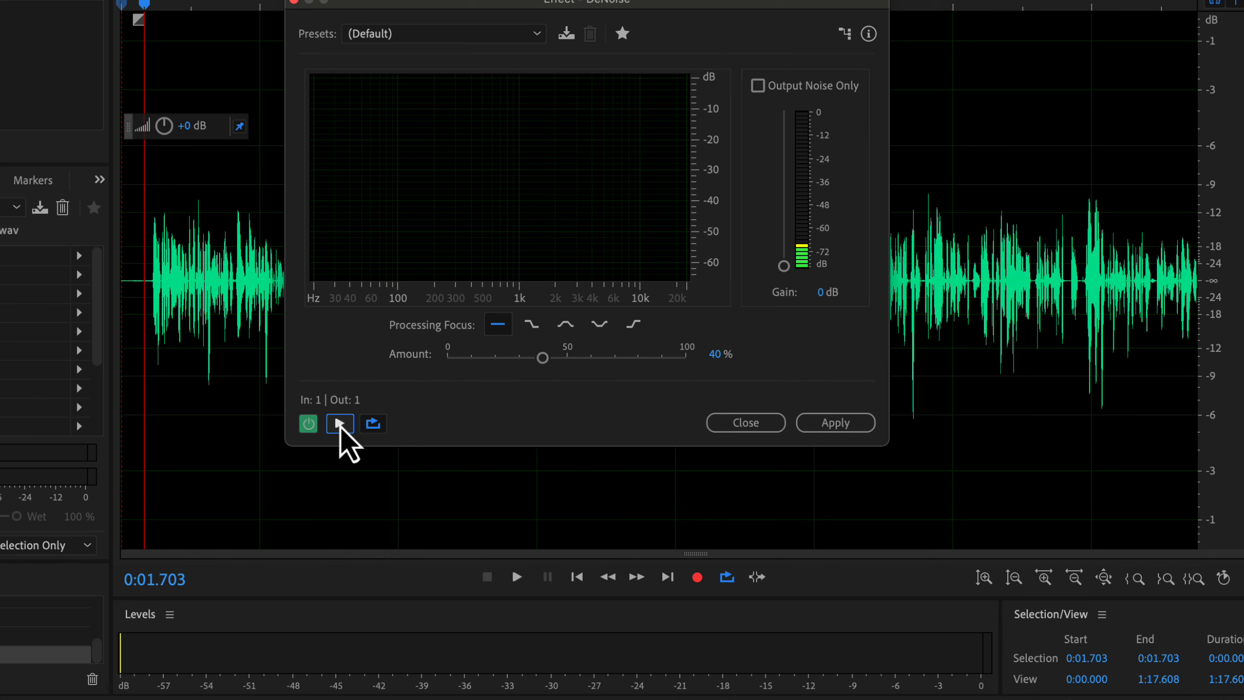
Step: Set the DeNoise amount to 30% and preview the noise reduction from the beginning of the recording
left_click_drag(542, 357, 519, 358)
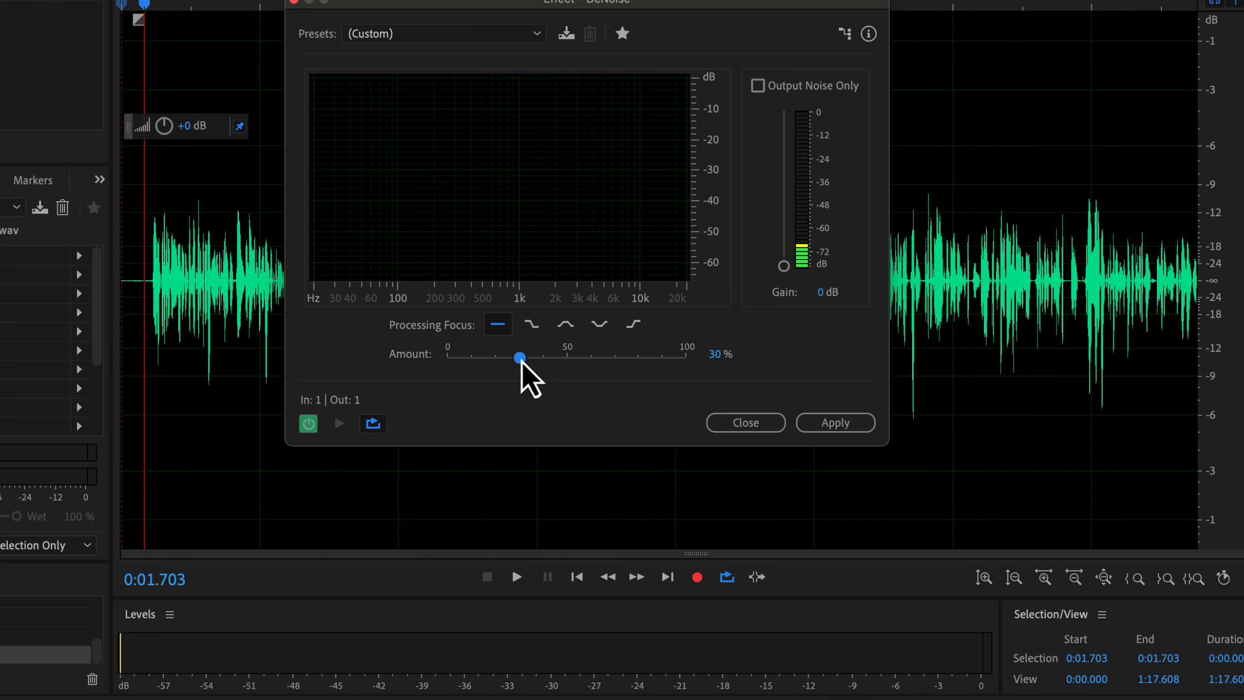
left_click(125, 283)
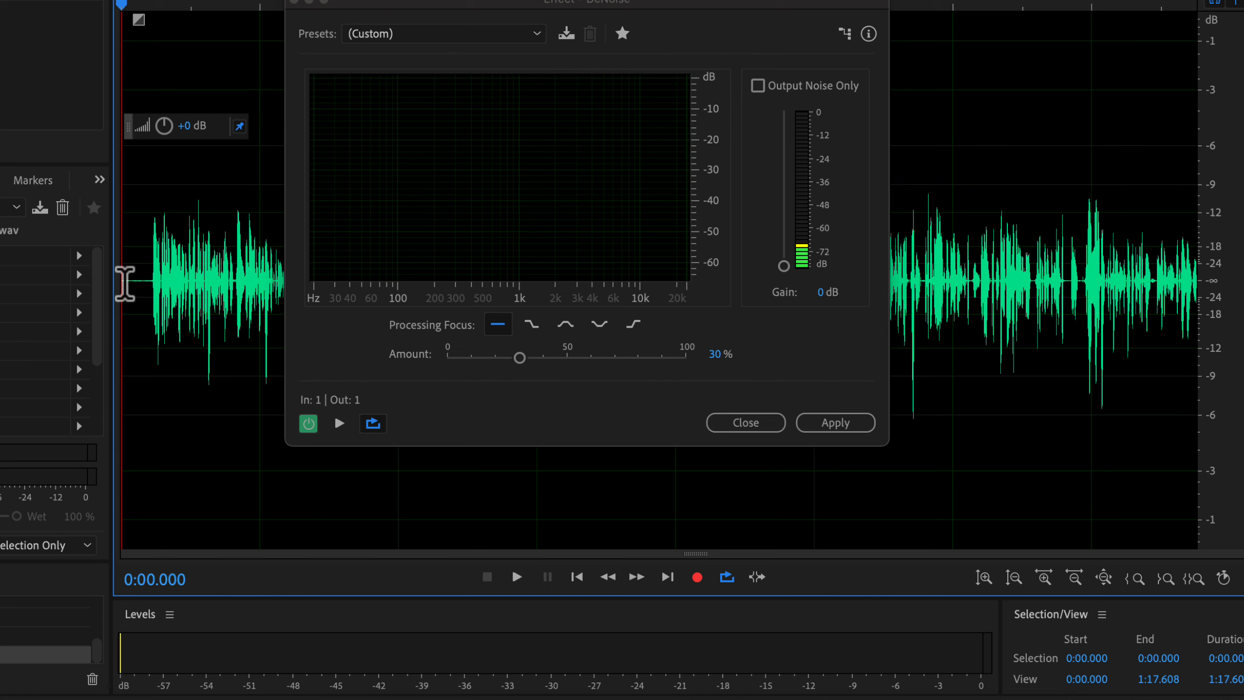
key("space")
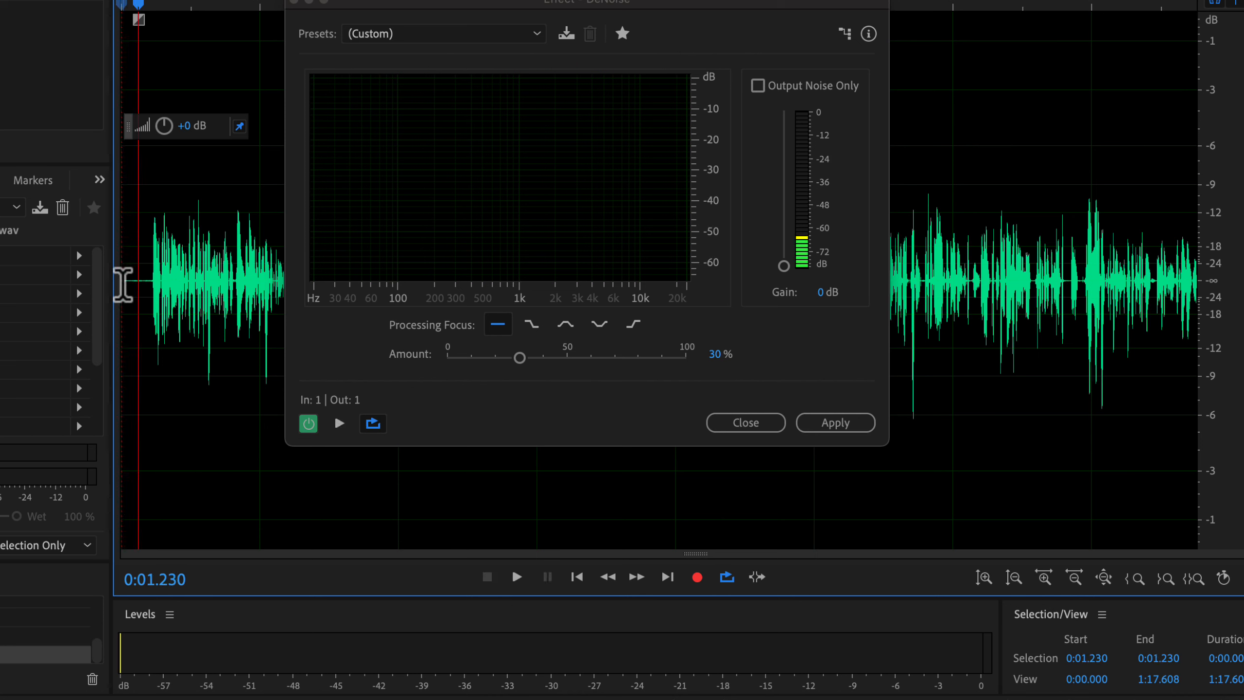
left_click(123, 283)
key("space")
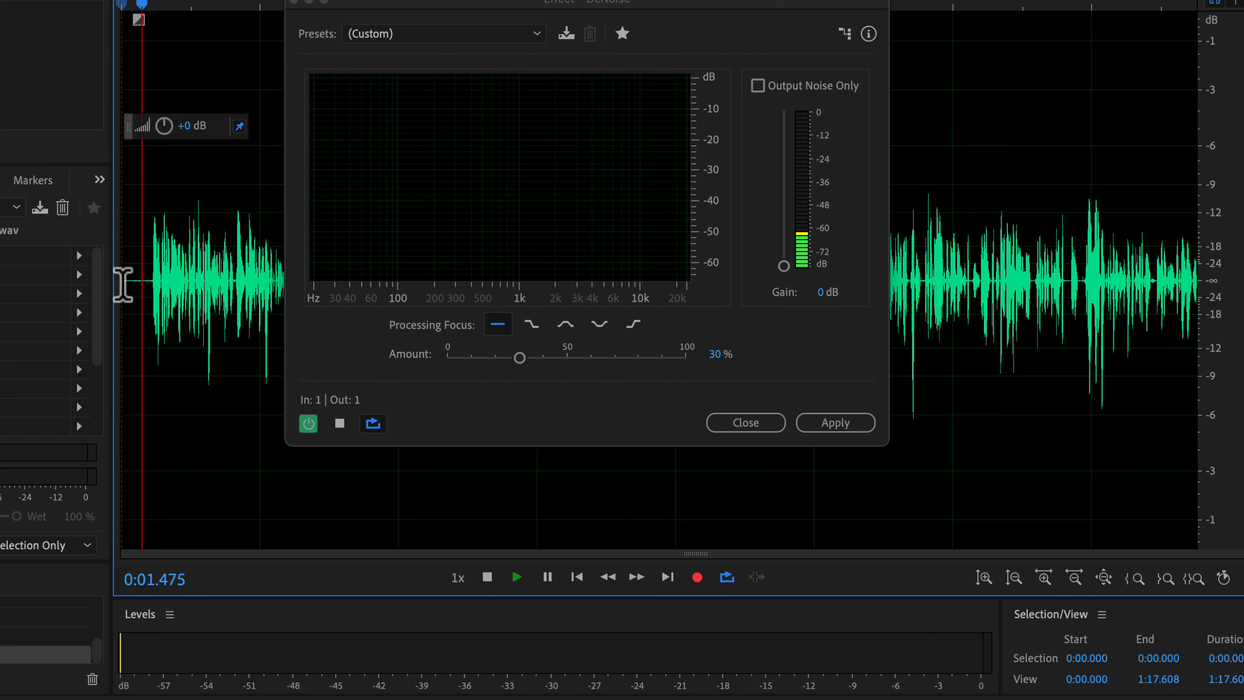
key("space")
key("space")
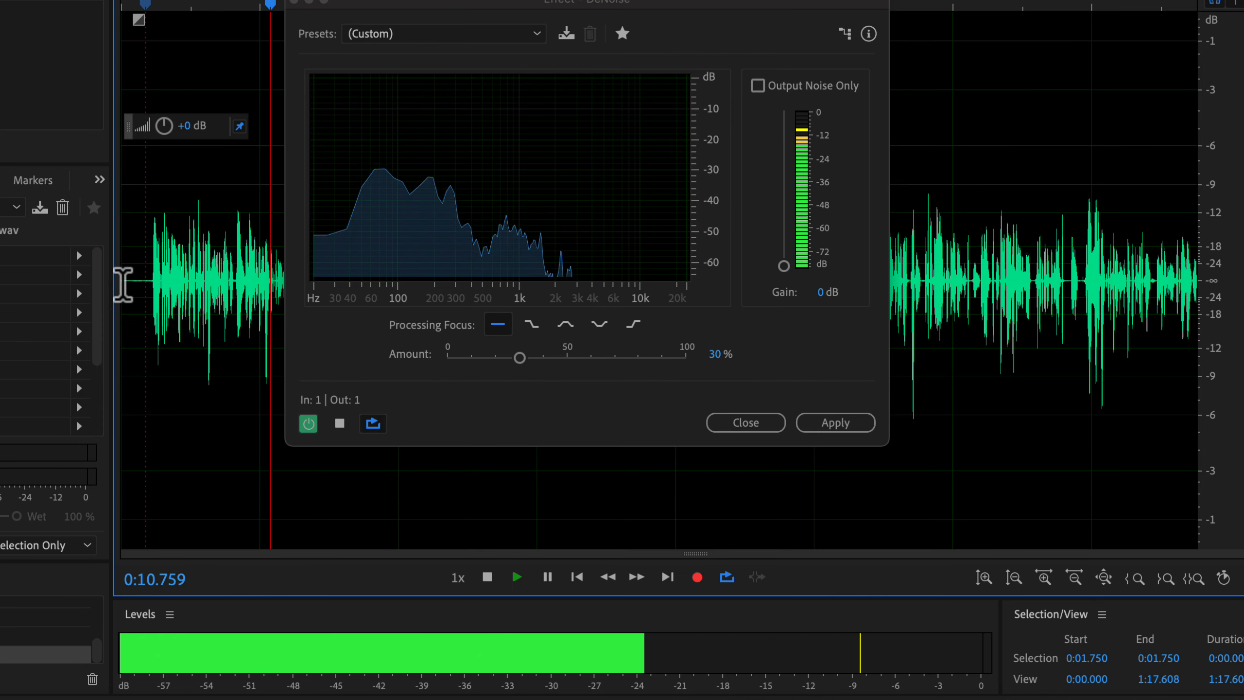
key("space")
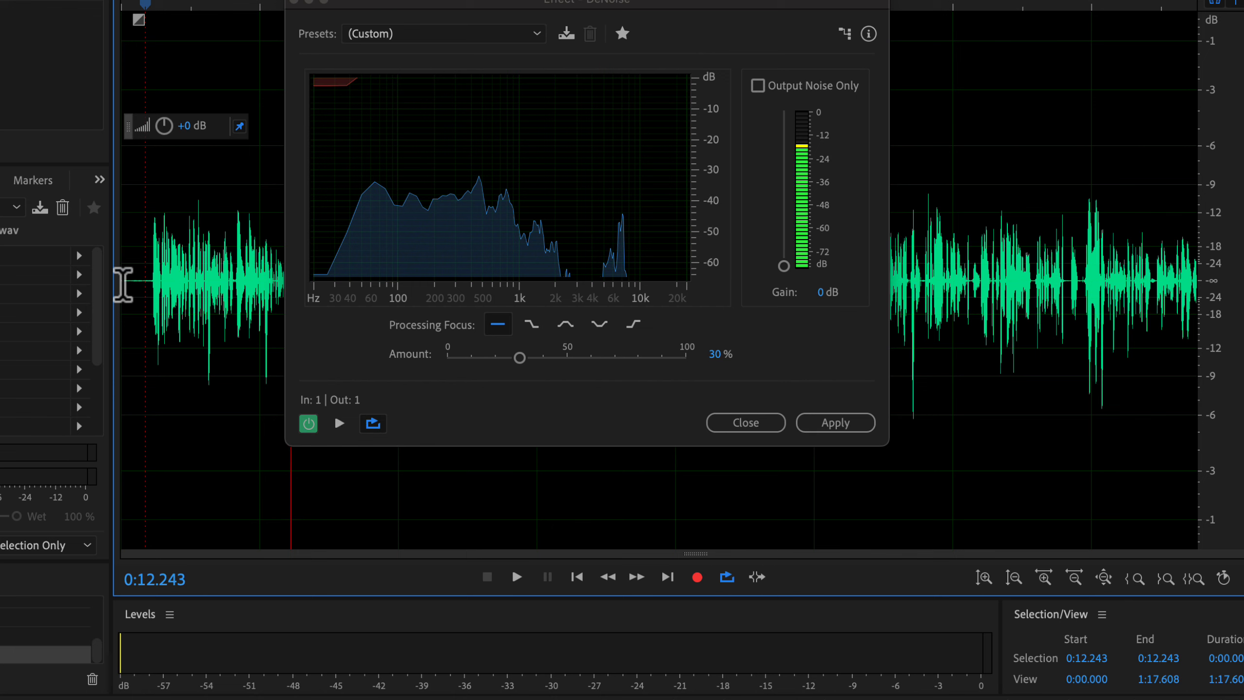
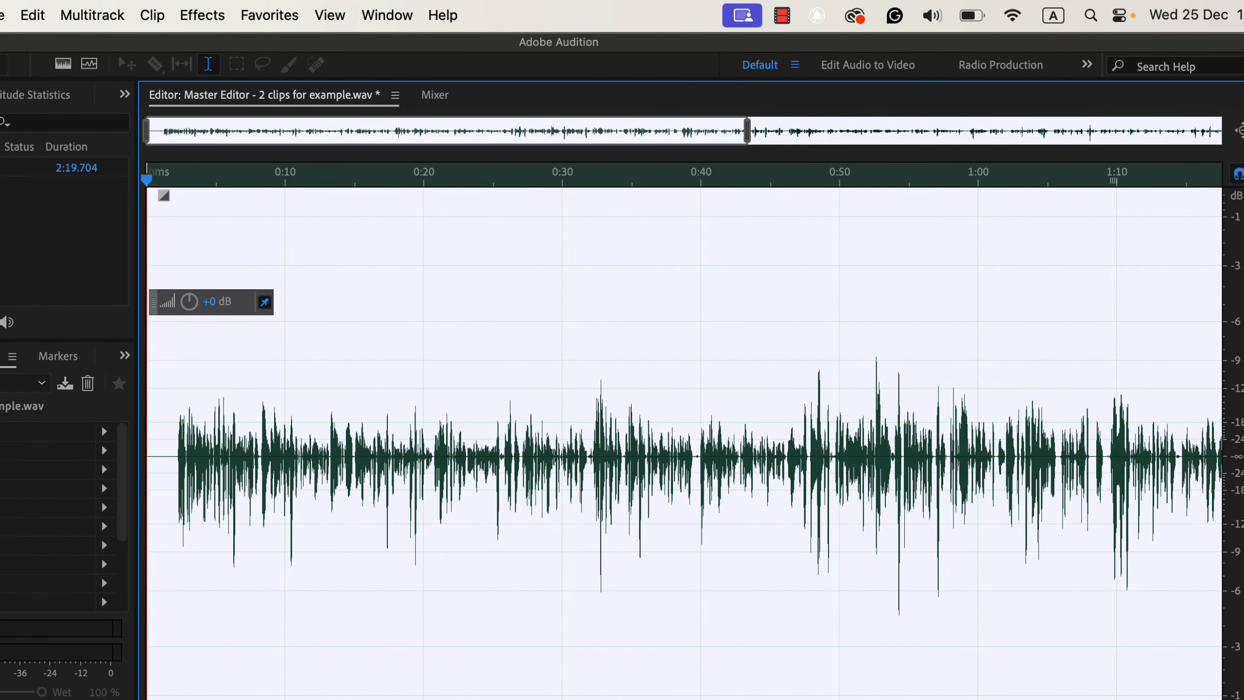
Step: Clear the waveform selection, then open the Dynamics effect with the Soft Compression preset
left_click(802, 639)
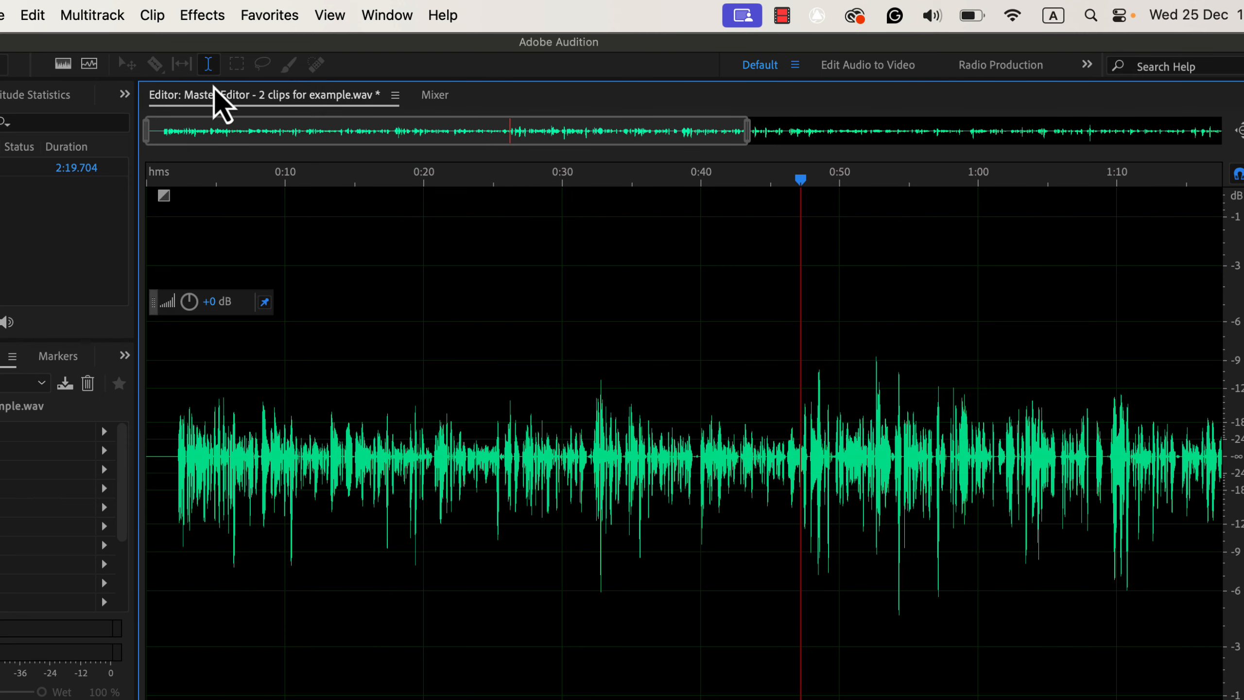
left_click(214, 27)
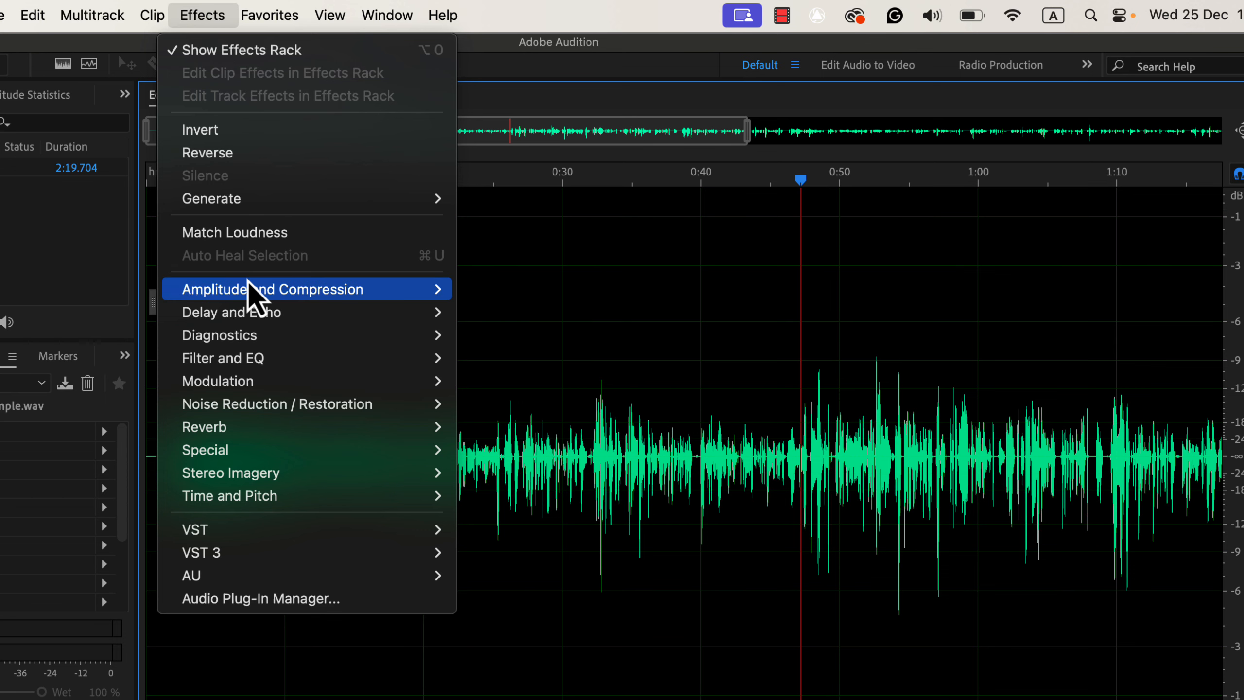
mouse_move(251, 287)
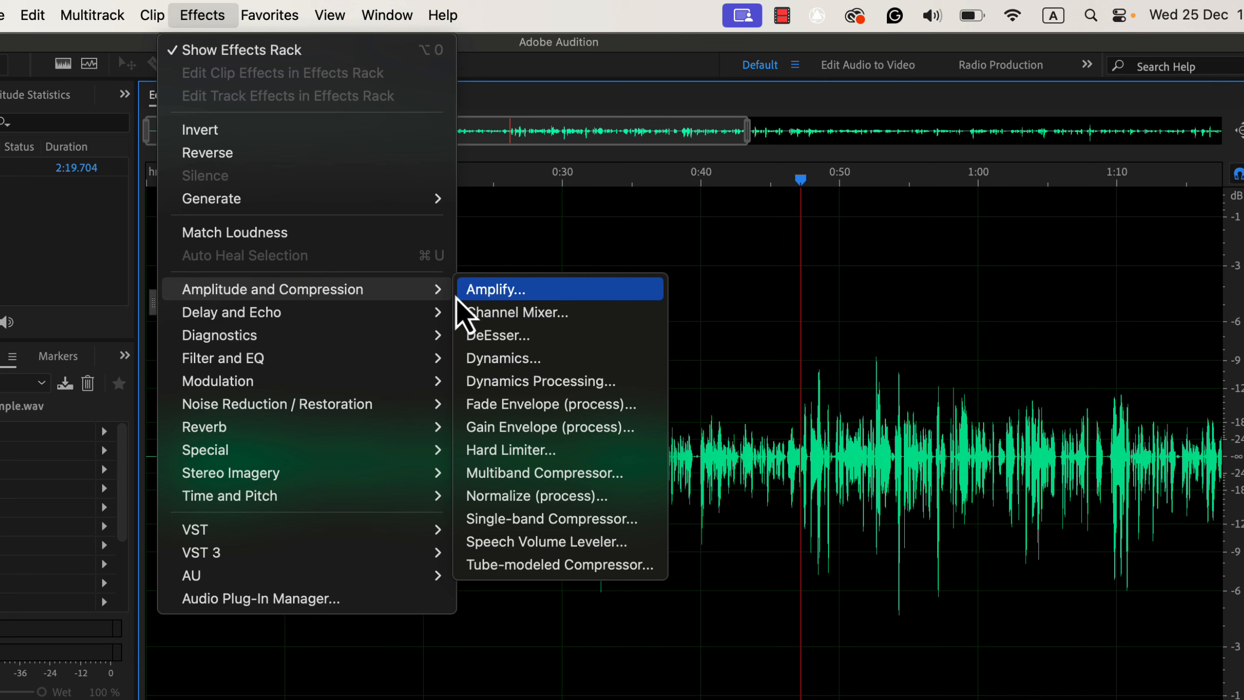
left_click(571, 365)
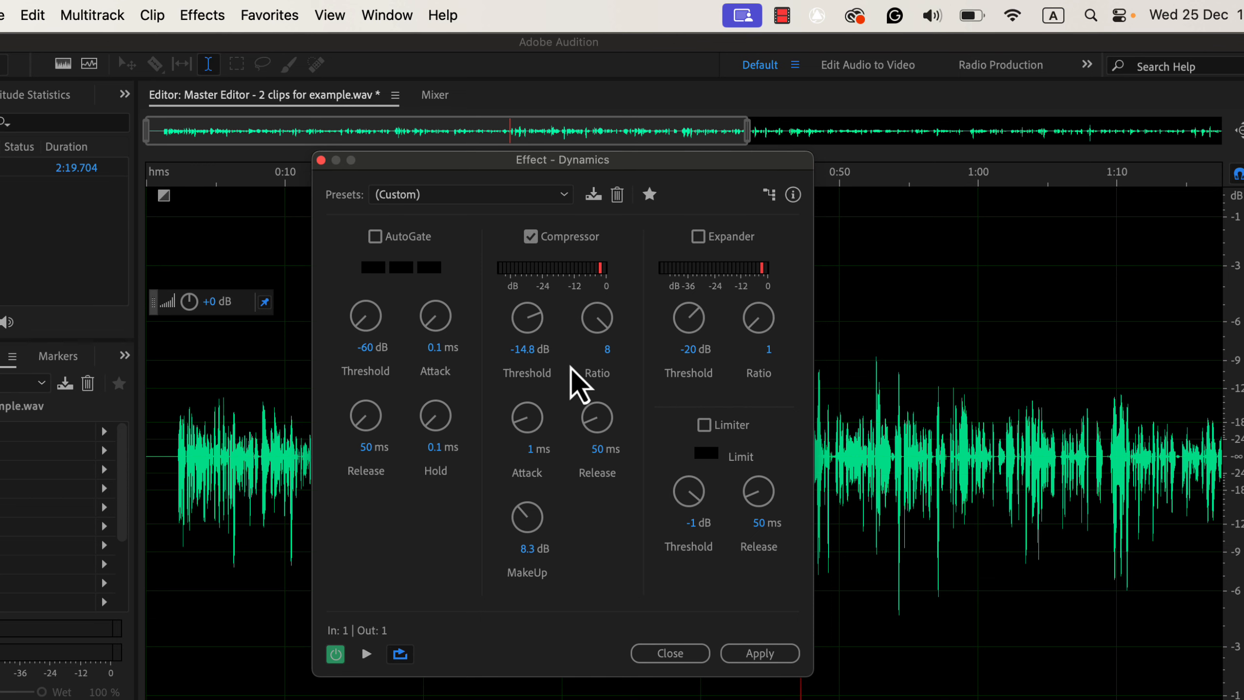
left_click(453, 195)
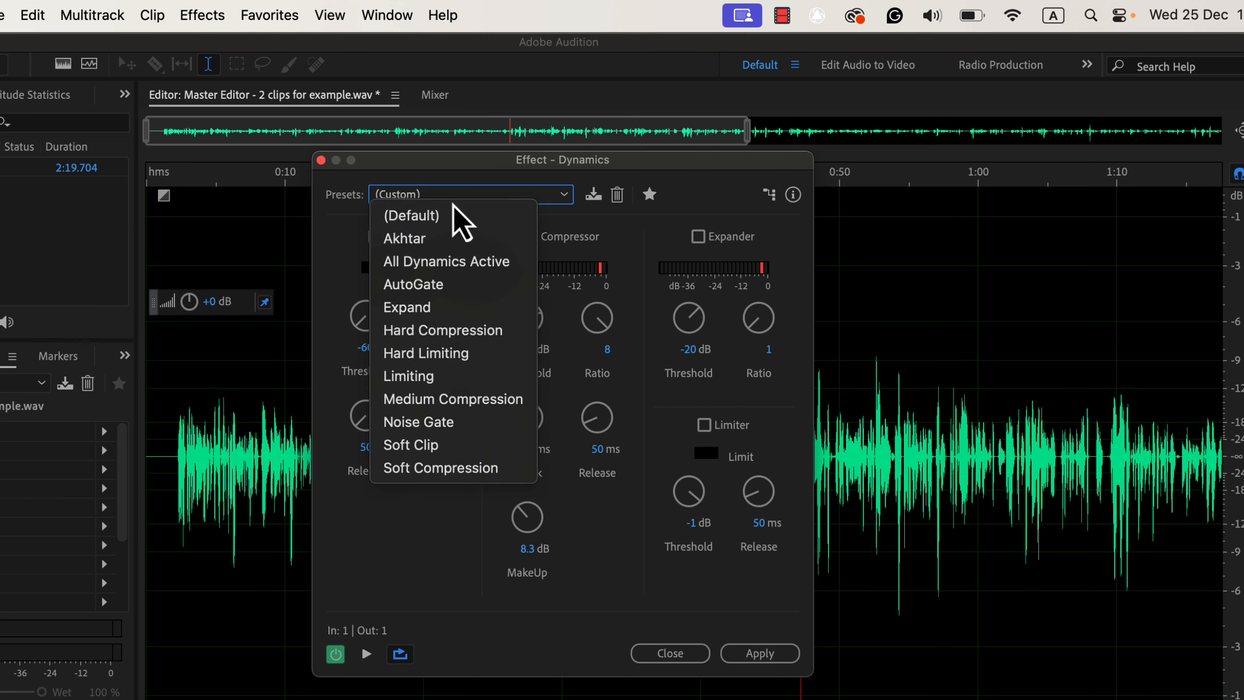
left_click(461, 469)
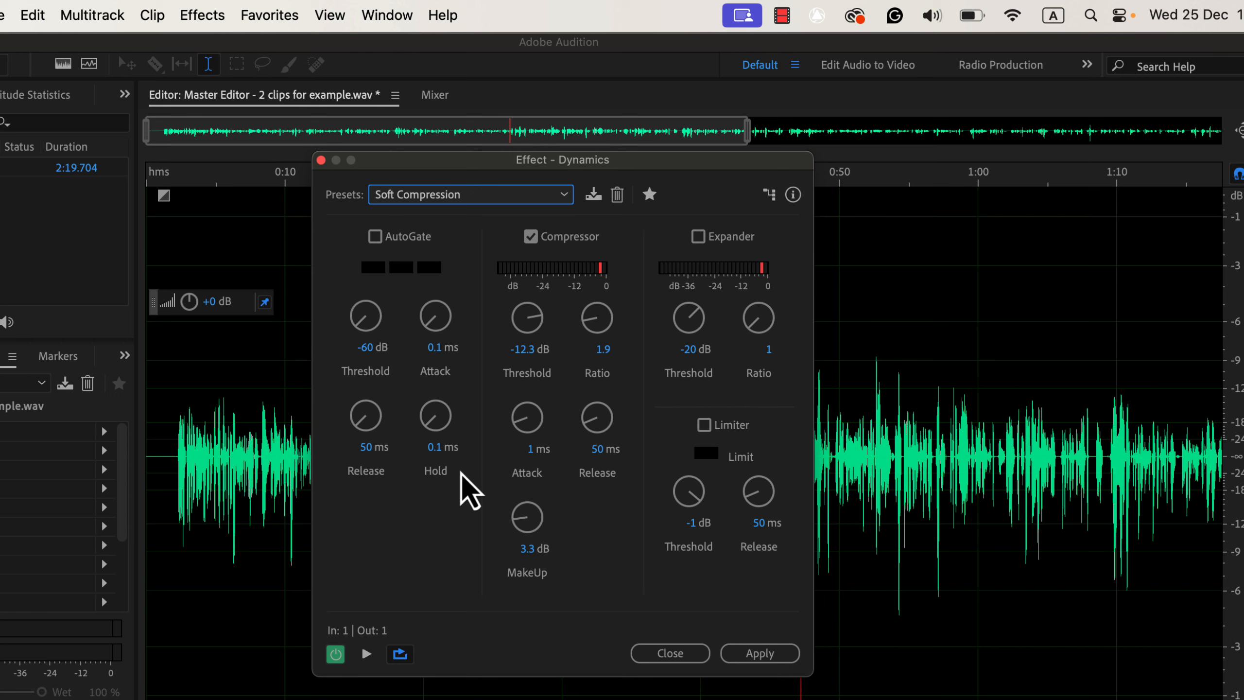
Step: Set the compressor's threshold to about -15.5 dB and its ratio to about 3.6
mouse_move(527, 319)
left_mouse_down()
mouse_move(545, 328)
mouse_move(514, 301)
left_mouse_up()
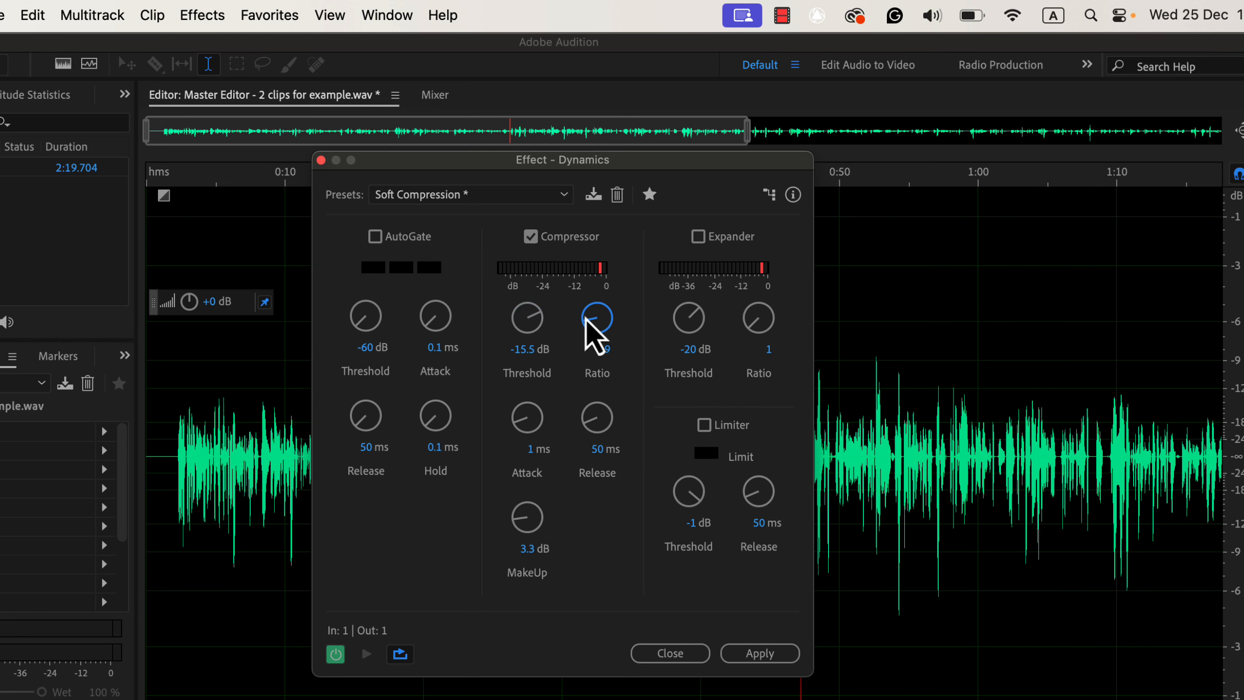
left_click_drag(590, 330, 584, 277)
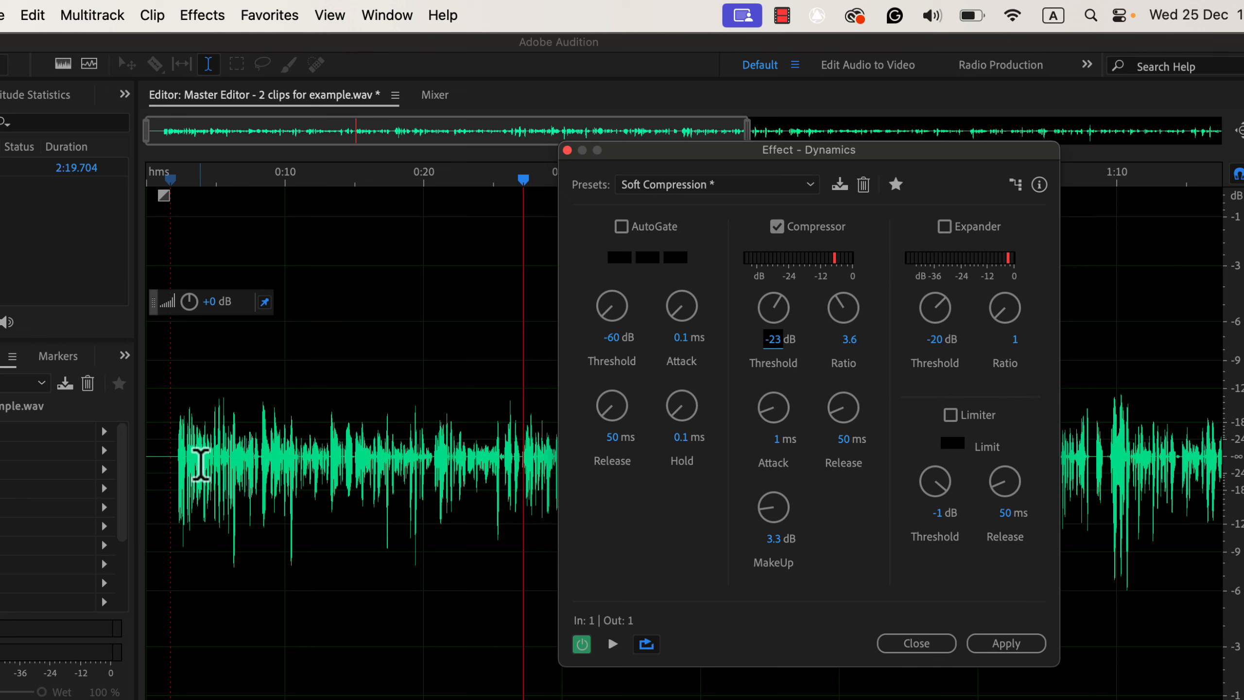
Step: Preview the compression with a -23 dB threshold from near the start of the speech, and apply it to the recording
left_click(200, 444)
key("space")
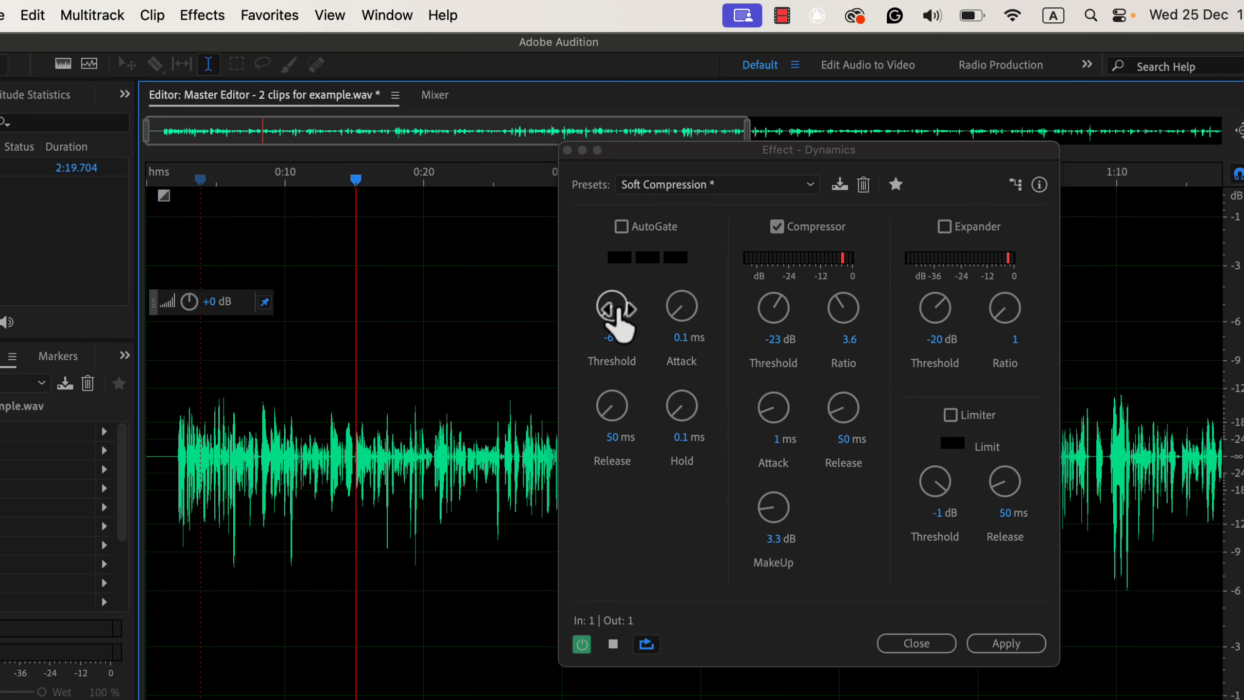
key("space")
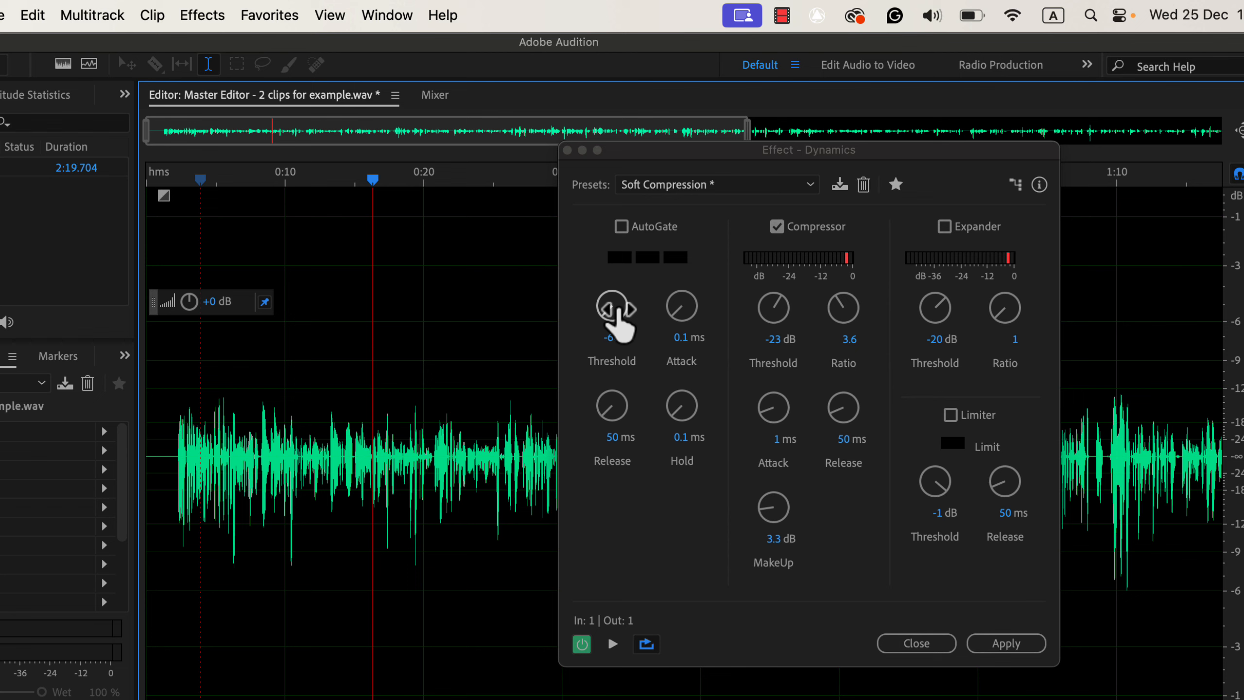
left_click(1009, 643)
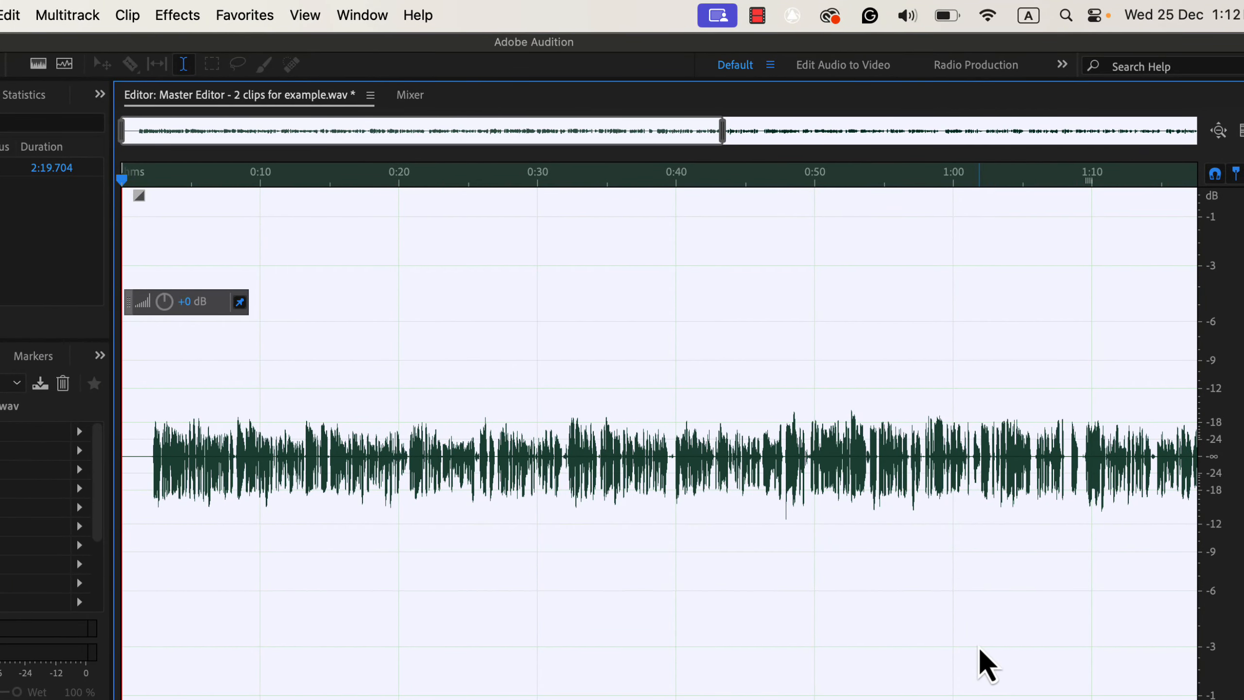
Step: Normalize the whole compressed recording to -3 dB and clear the waveform selection
left_click(979, 644)
scroll(979, 642, "right", 5)
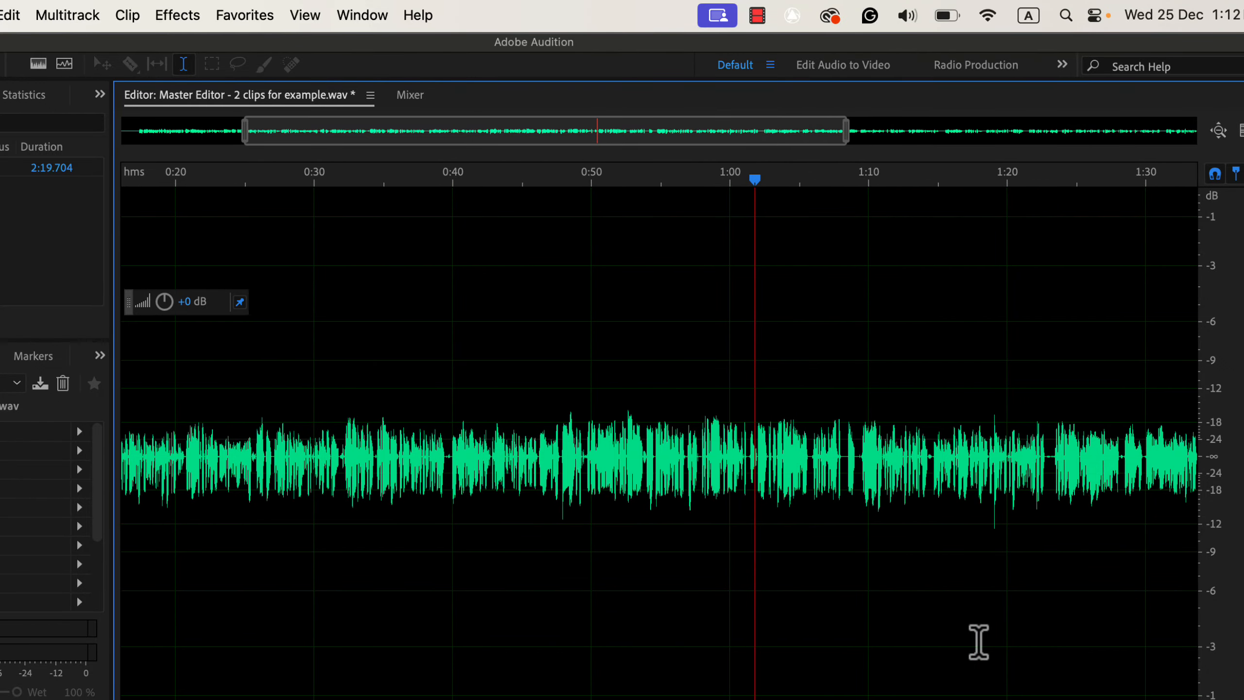
scroll(979, 642, "right", 10)
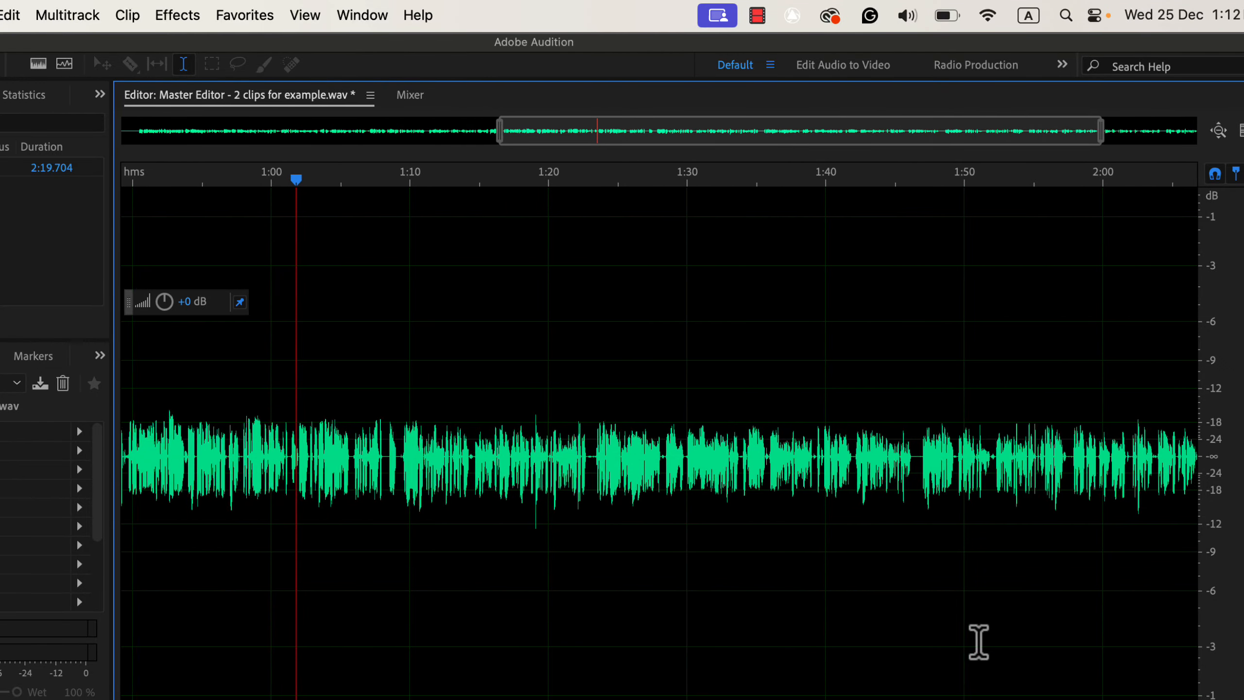
scroll(978, 642, "right", 5)
scroll(979, 642, "left", 20)
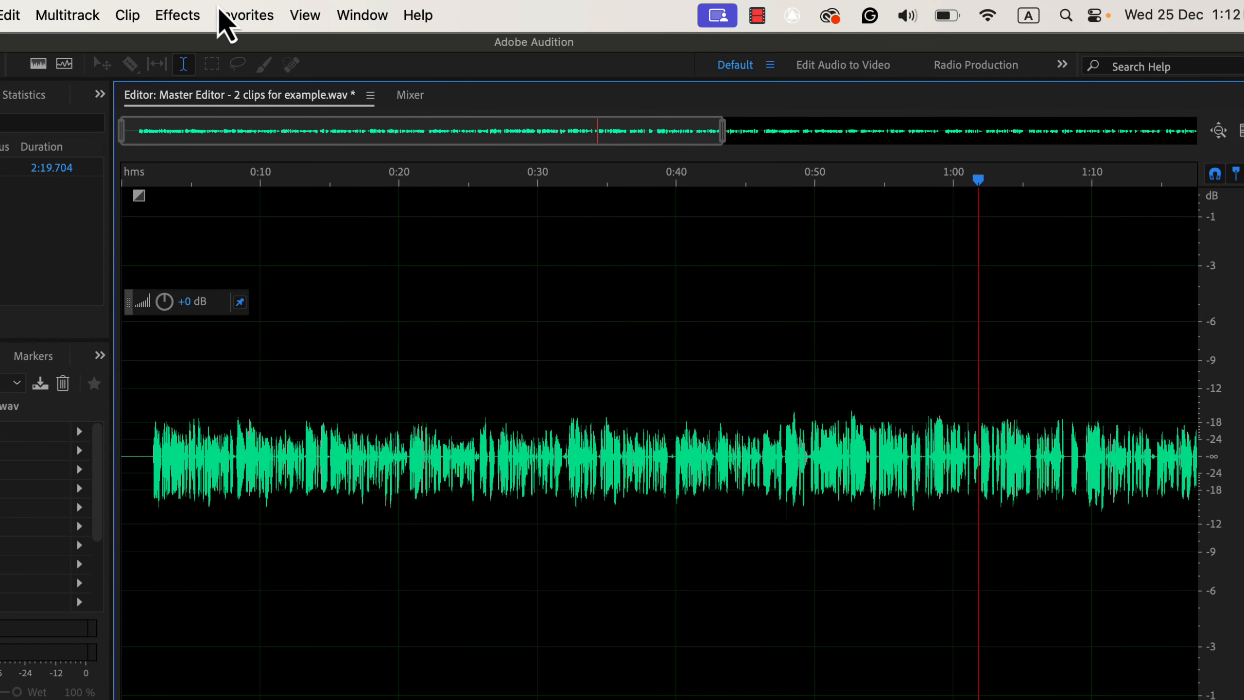
left_click(169, 25)
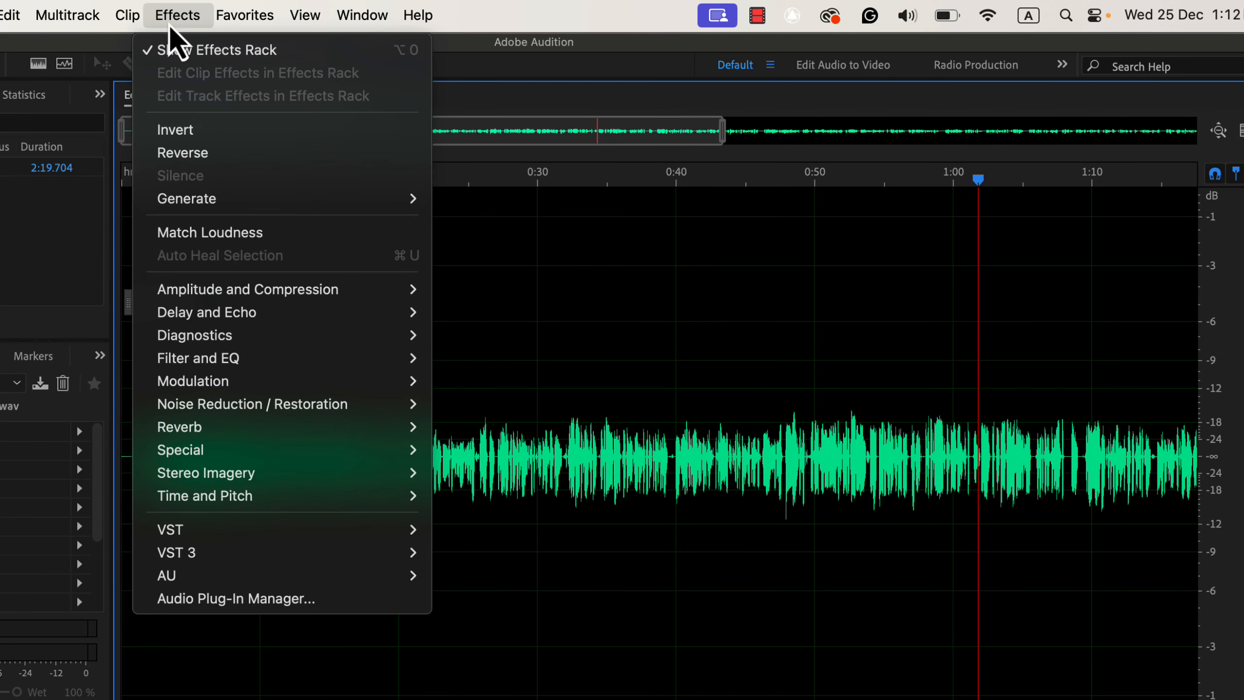
mouse_move(241, 15)
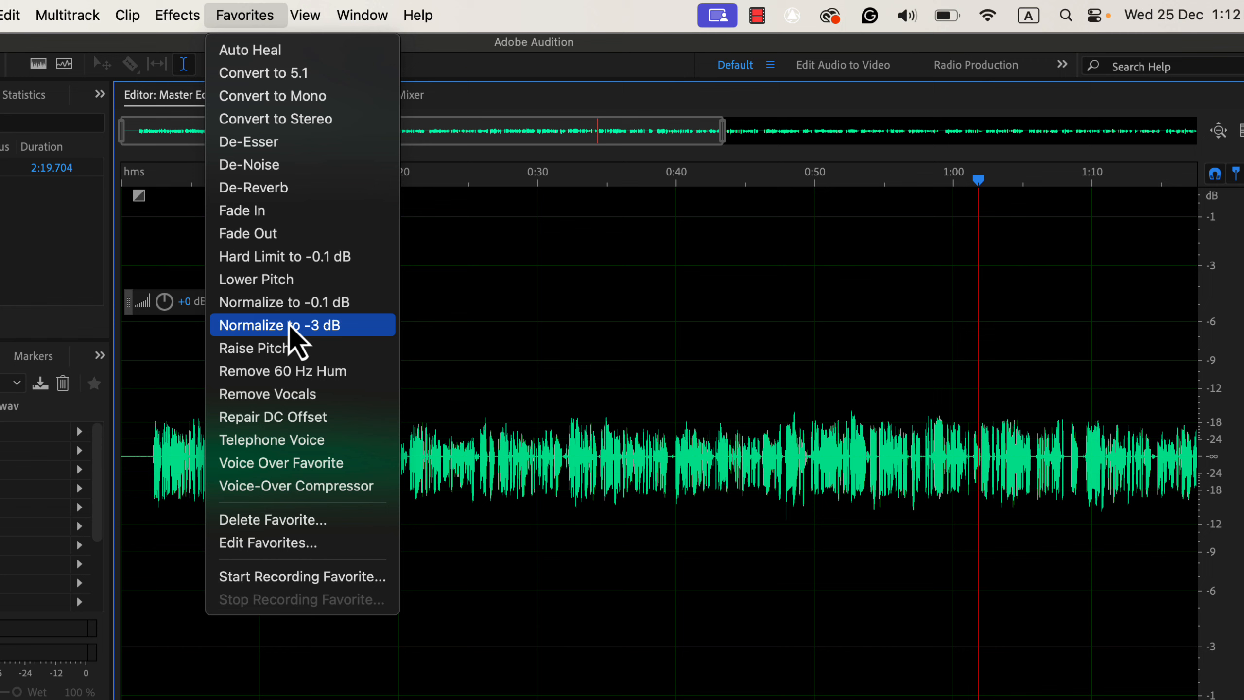
left_click(365, 329)
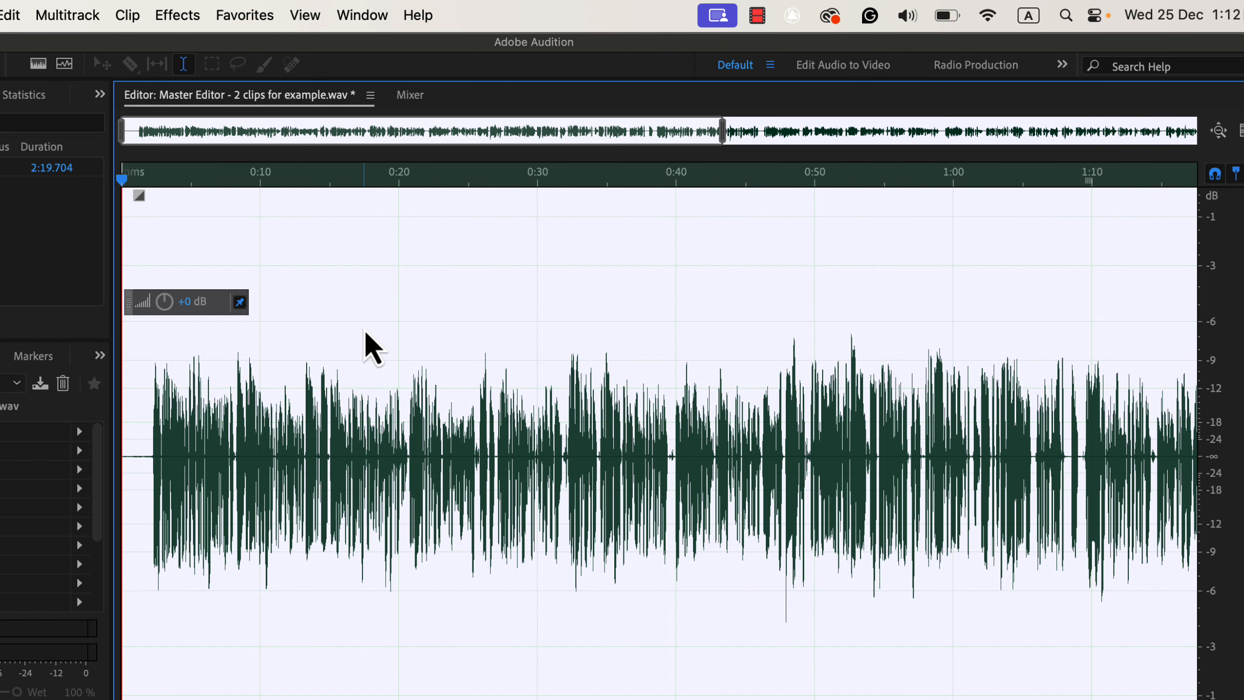
left_click(150, 391)
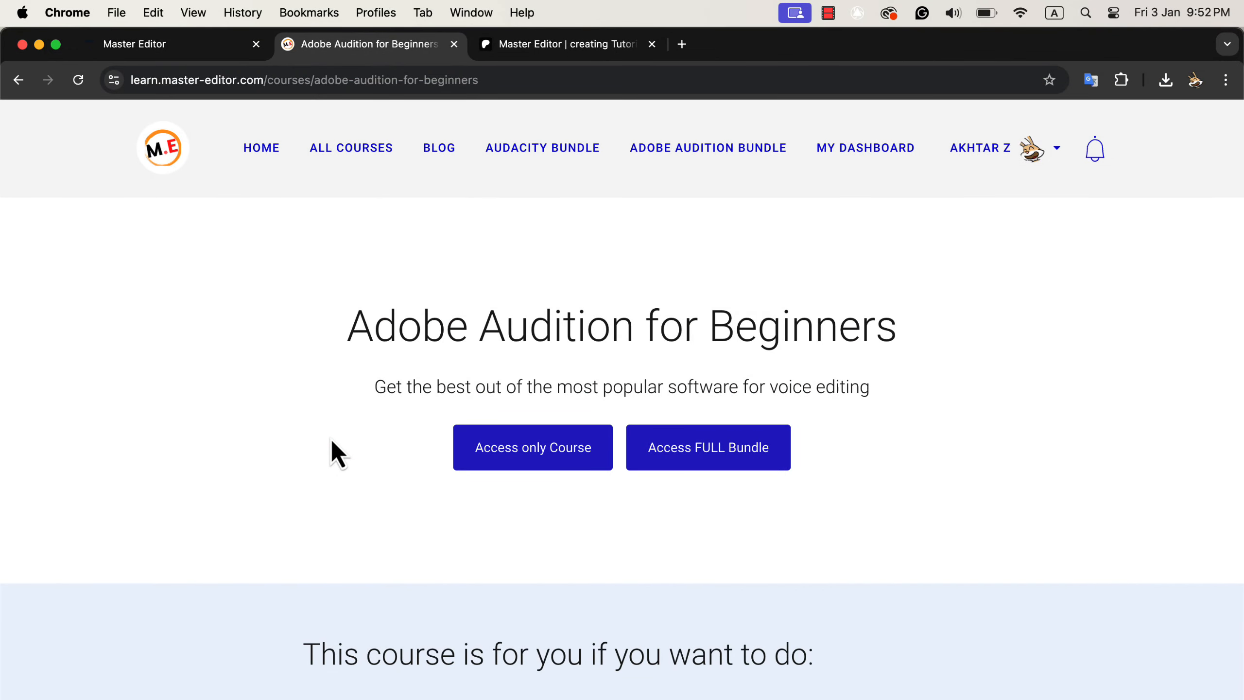
Step: In Chrome, review the Adobe Audition for Beginners course page, including its intended uses and the full course curriculum
scroll(332, 441, "down", 5)
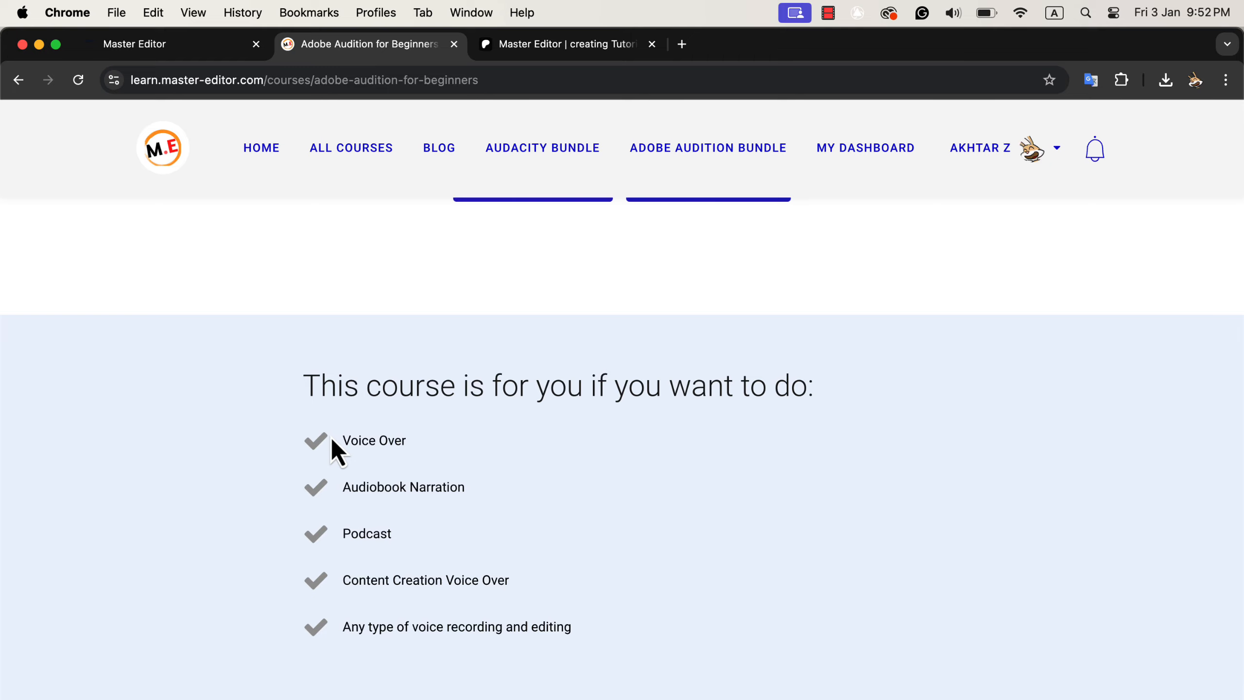
scroll(332, 441, "down", 5)
scroll(331, 439, "down", 4)
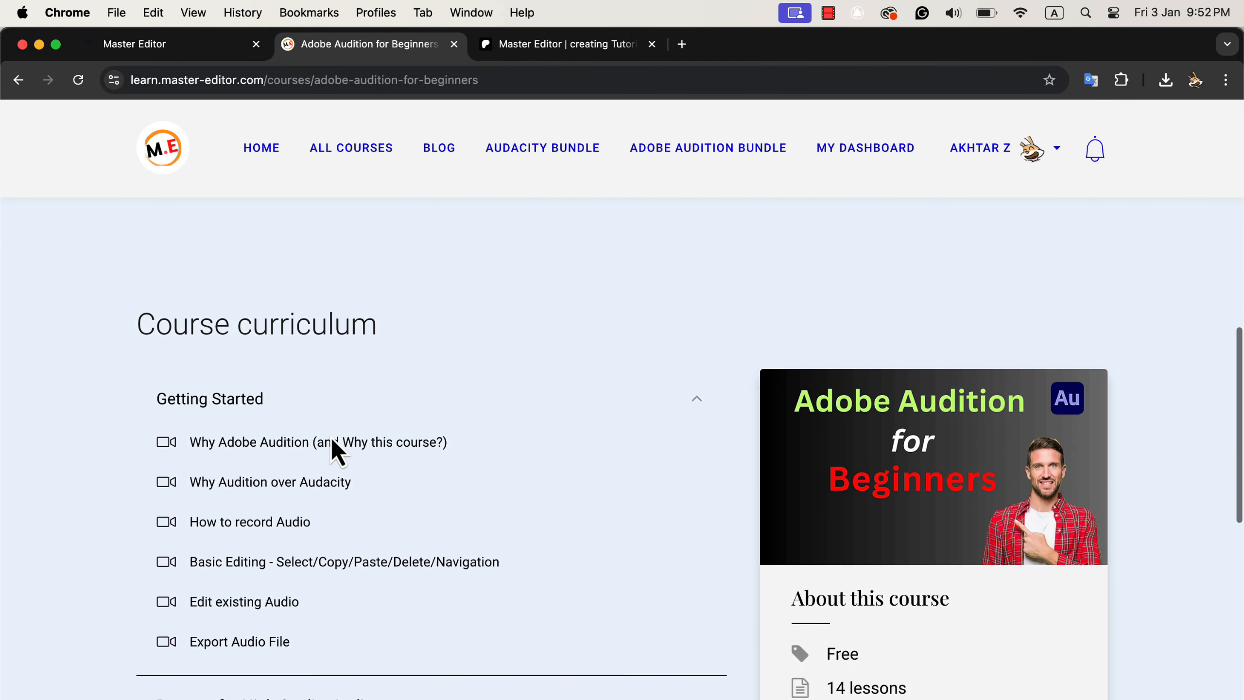
scroll(329, 434, "down", 3)
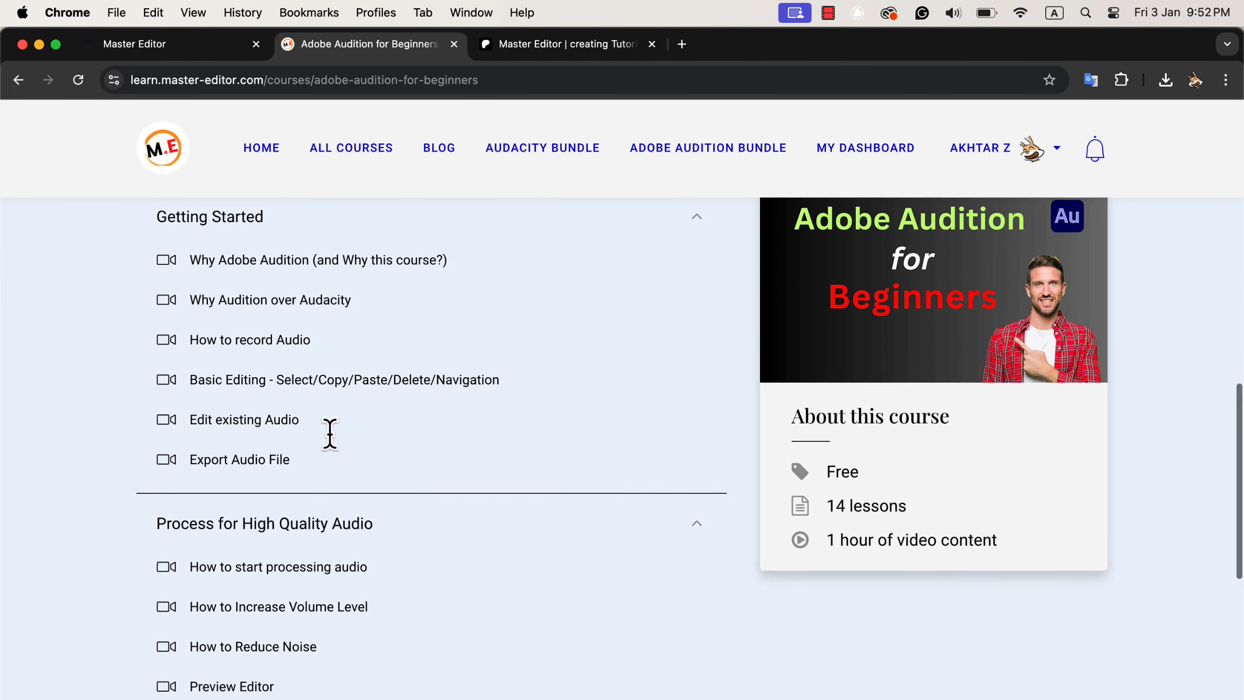
scroll(332, 440, "down", 5)
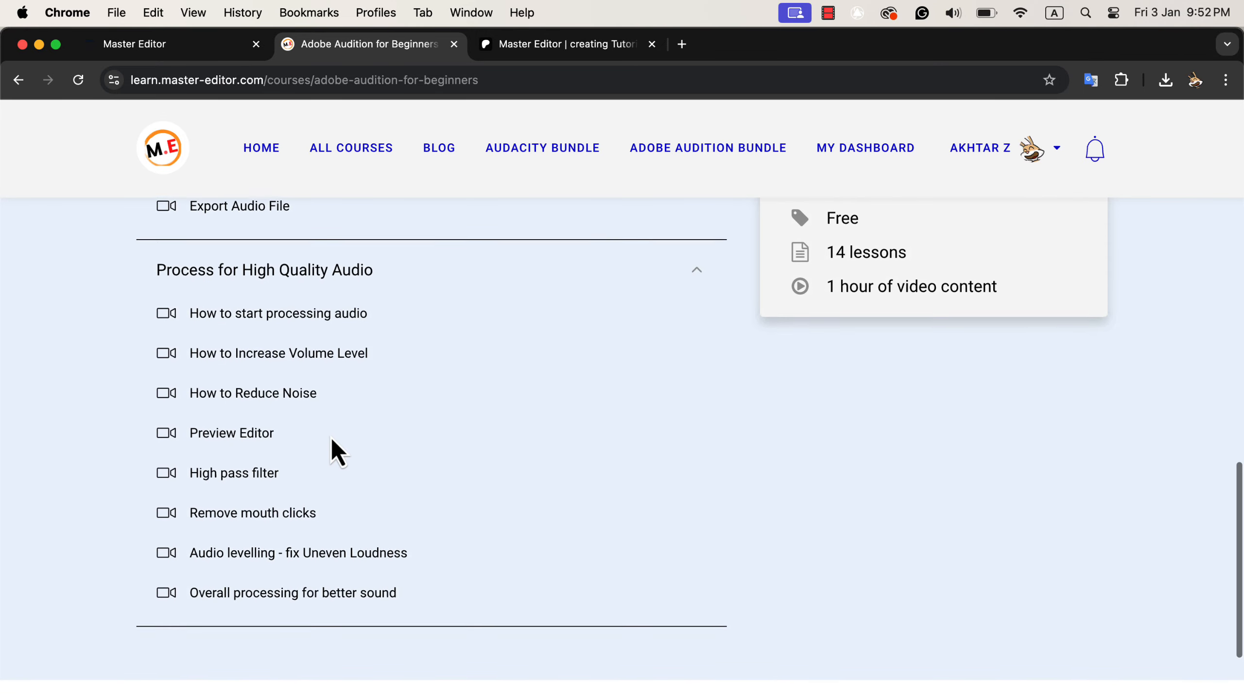
scroll(330, 436, "up", 20)
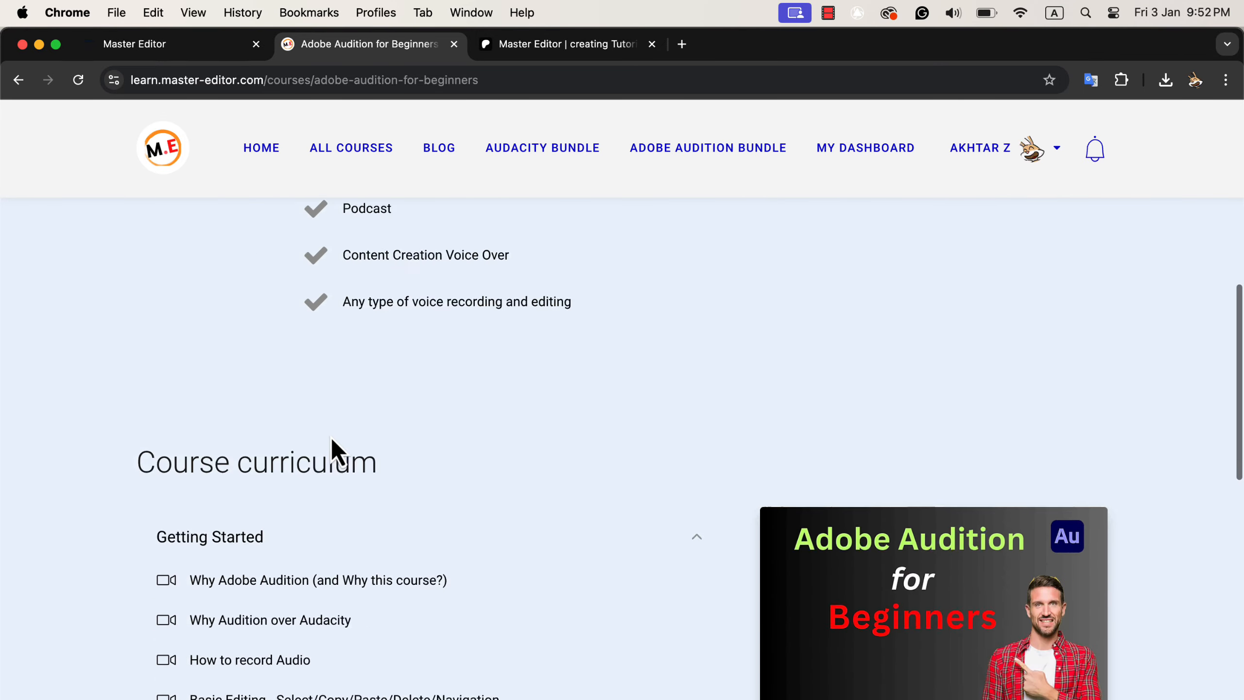
scroll(330, 437, "up", 4)
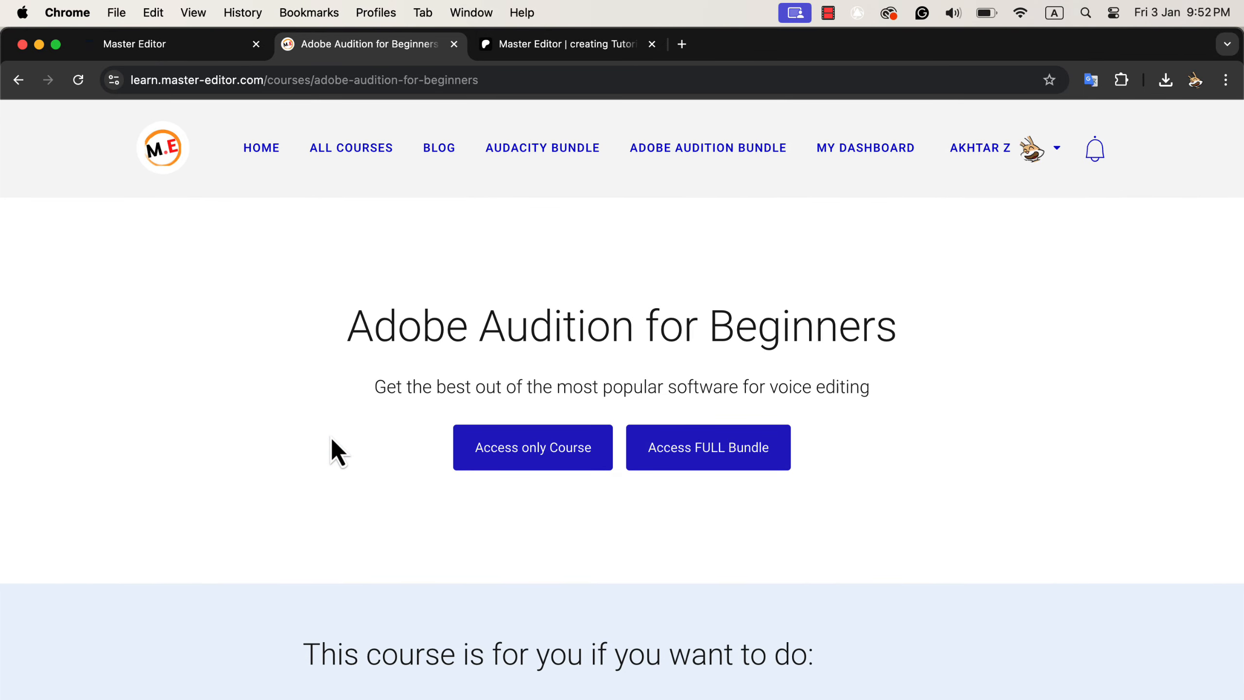
Step: Open the full Adobe Audition bundle offer and read its description through to the file details
left_click(686, 456)
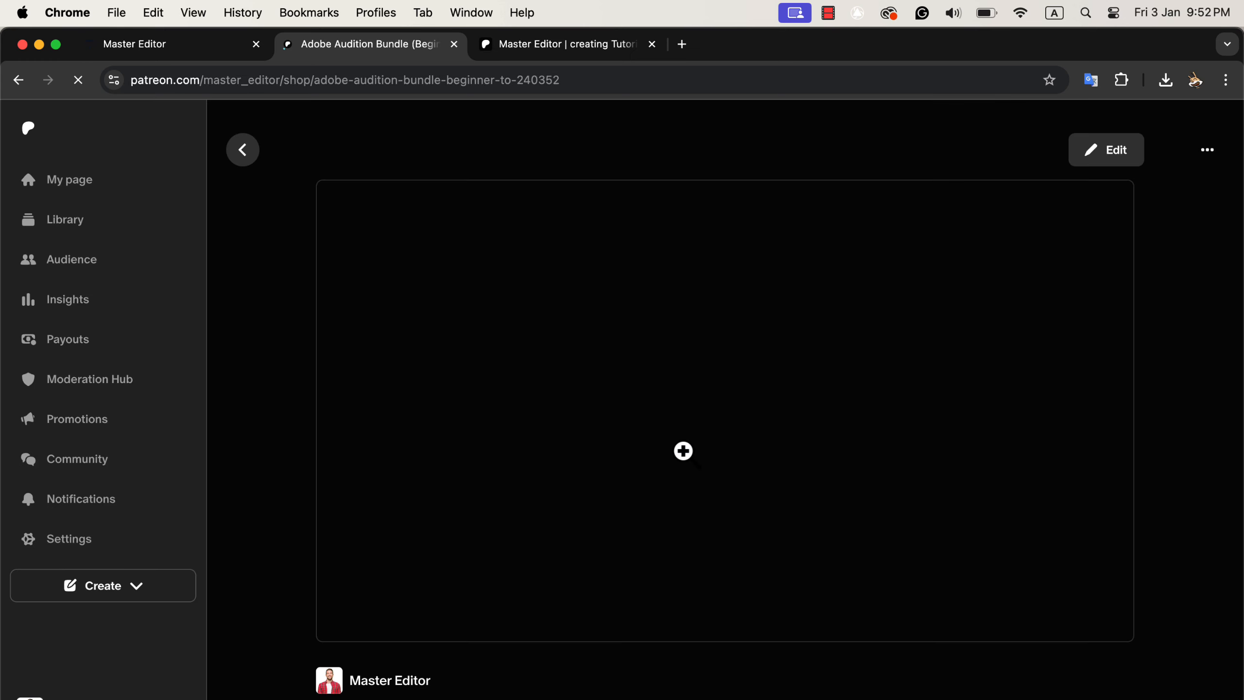
scroll(683, 451, "down", 9)
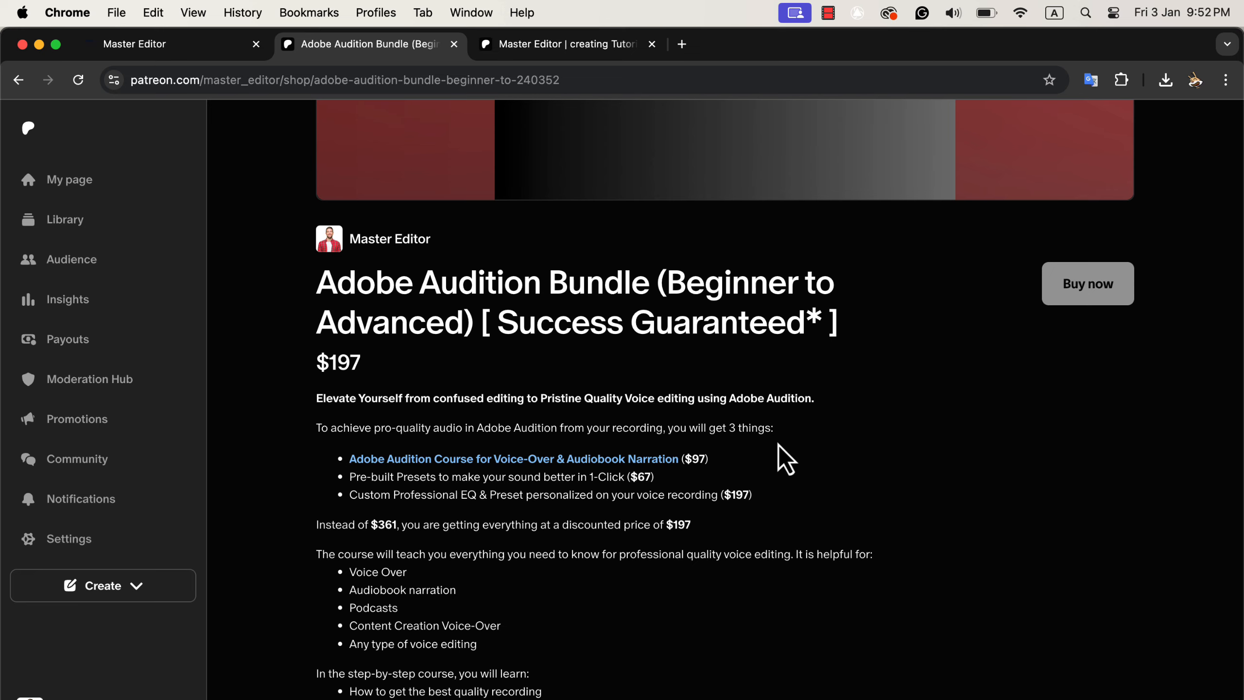
scroll(779, 444, "down", 10)
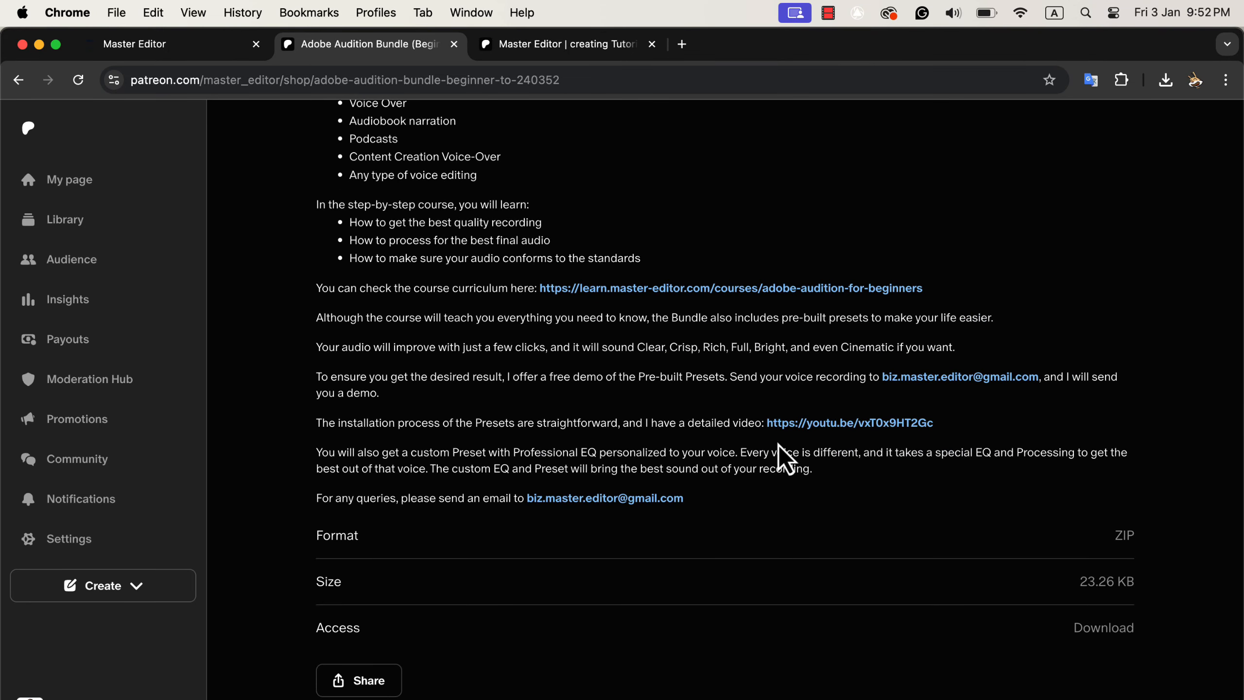